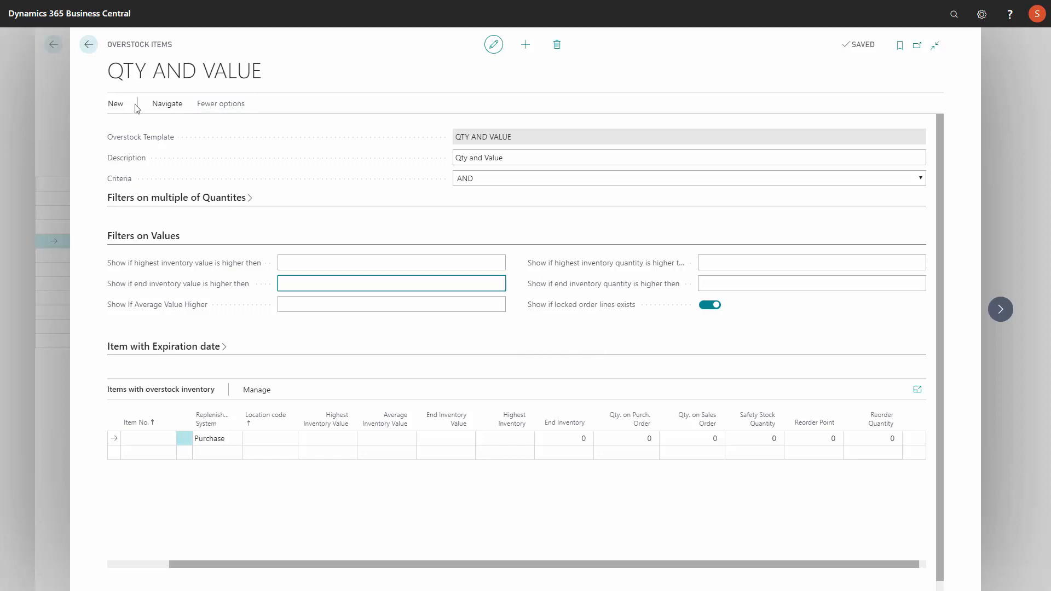
Step: Calculate the overstock items for the QTY AND VALUE template using the last used options and filters
left_click(159, 106)
left_click(157, 128)
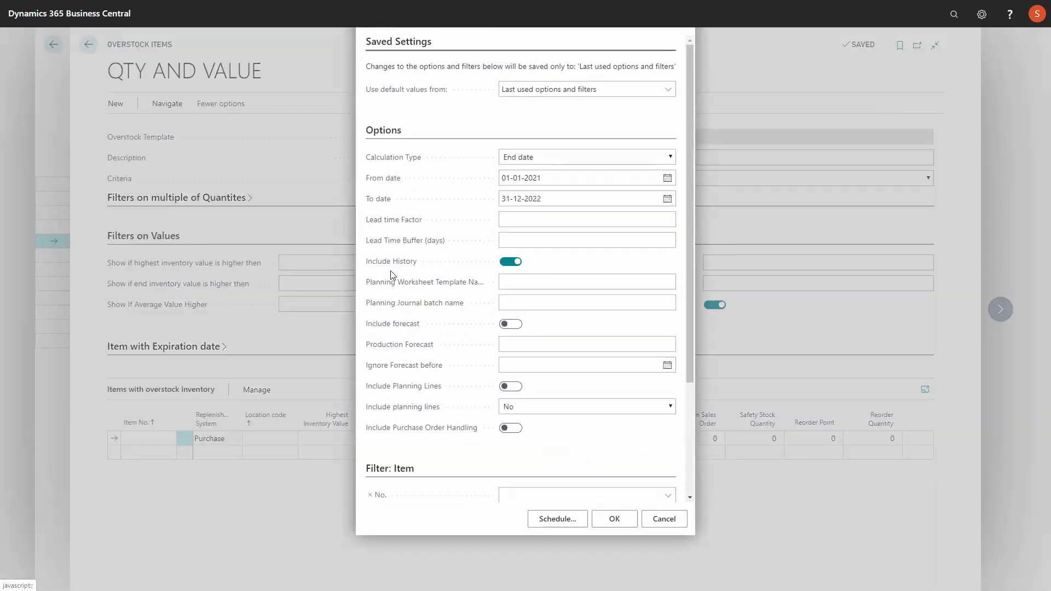
left_click(613, 549)
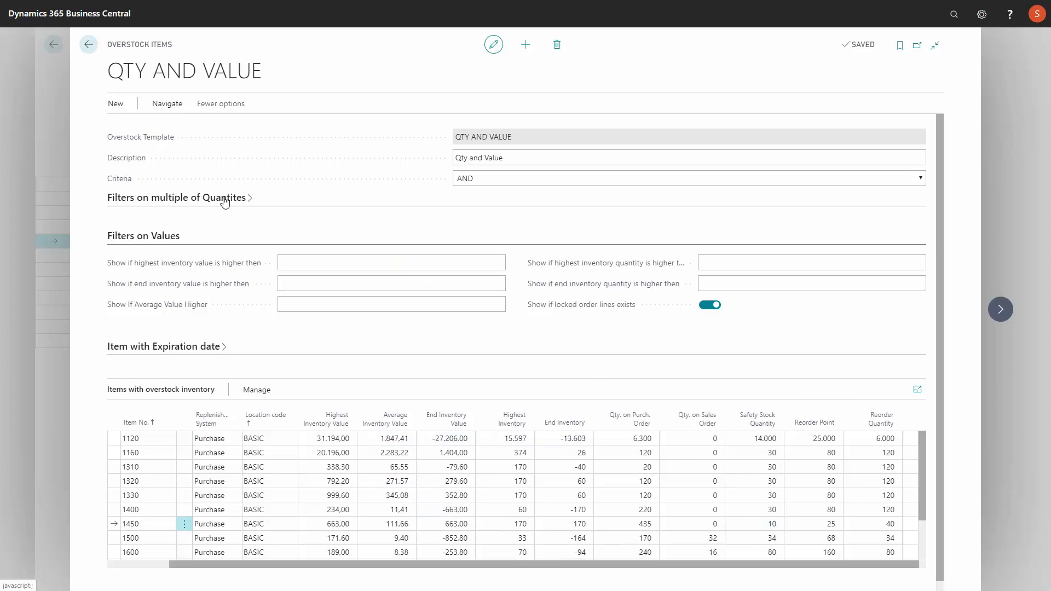
Step: Add a filter on multiple of quantities that tests End Inventory against 2 times the Reorder Quantity
left_click(205, 204)
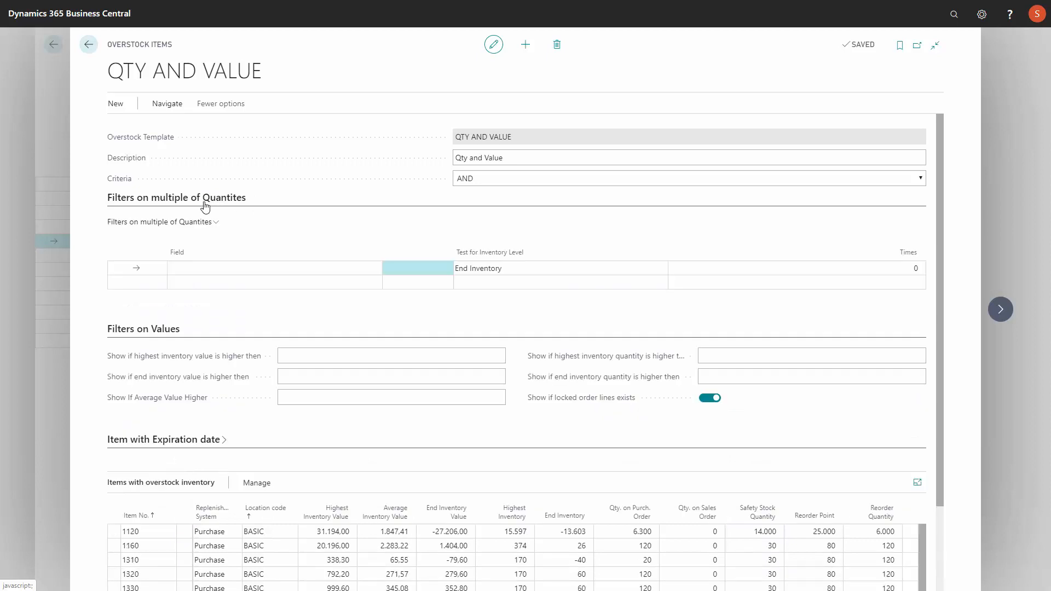
left_click(226, 270)
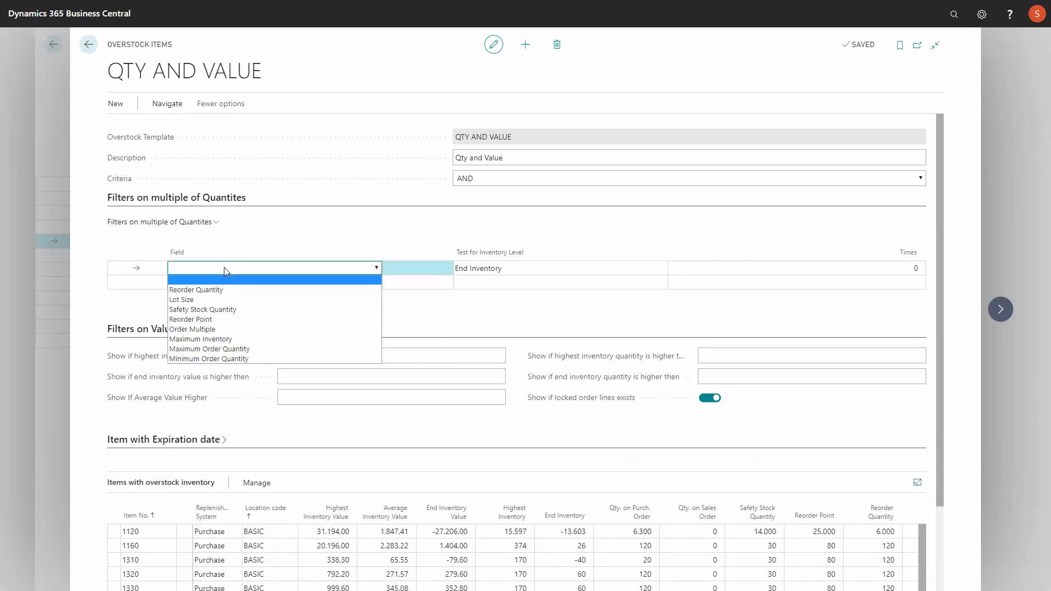
left_click(213, 290)
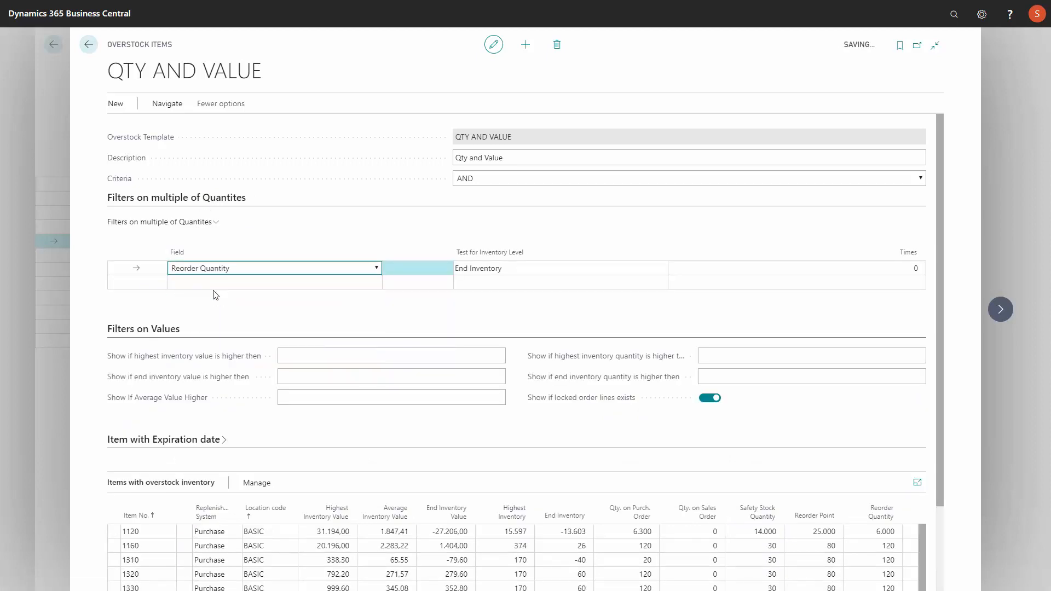
left_click(870, 270)
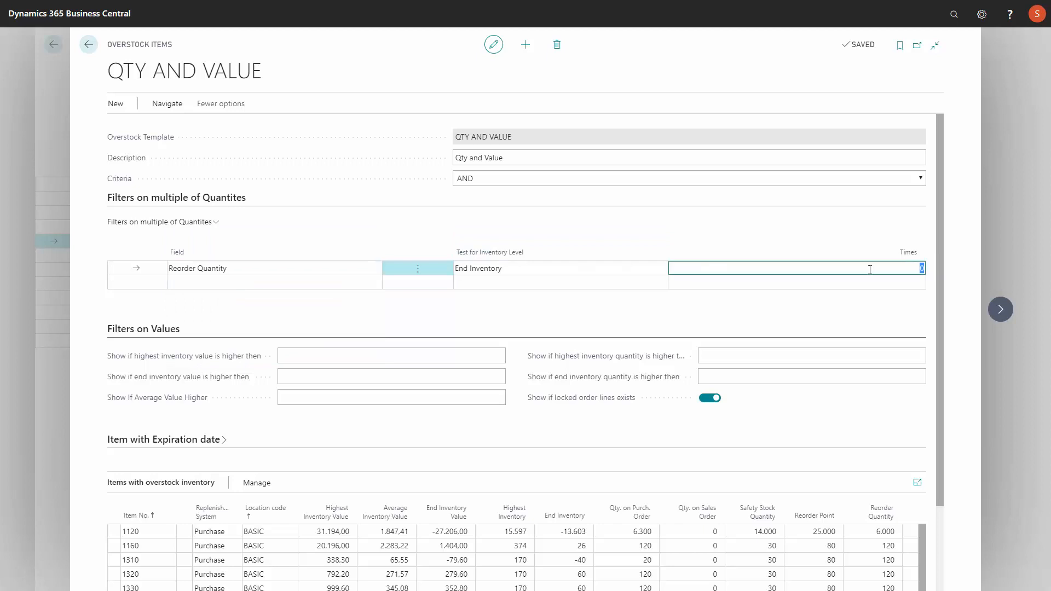
key("Down")
key("Up")
Step: Recalculate the overstock items with the Reorder Quantity filter applied, leaving the calculation options as they are
left_click(176, 109)
left_click(204, 128)
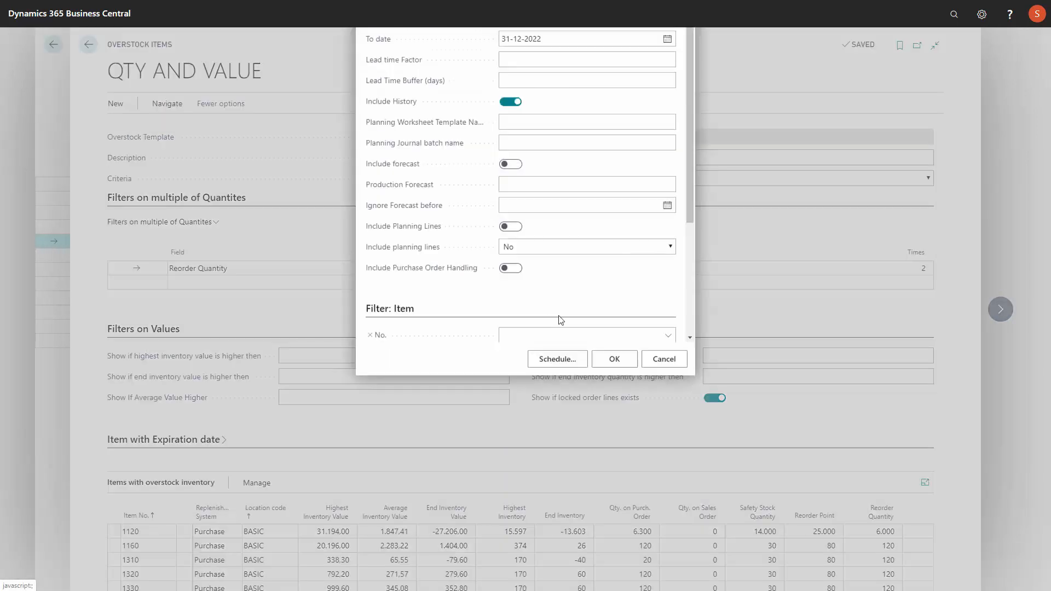
left_click(615, 547)
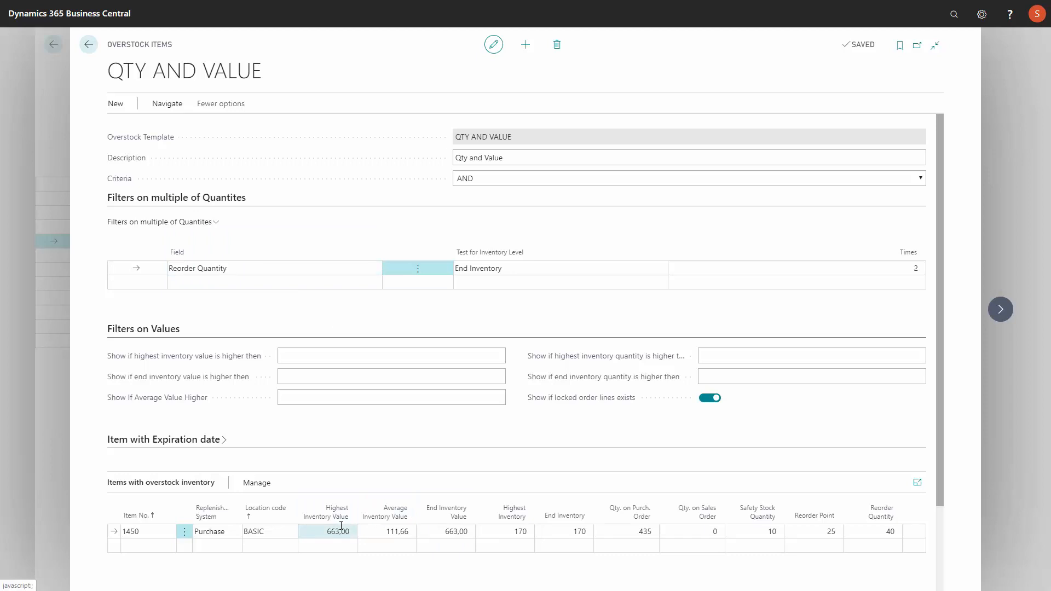
Step: Compare the end inventory of item 1450 with its reorder point and reorder quantity
left_click(561, 536)
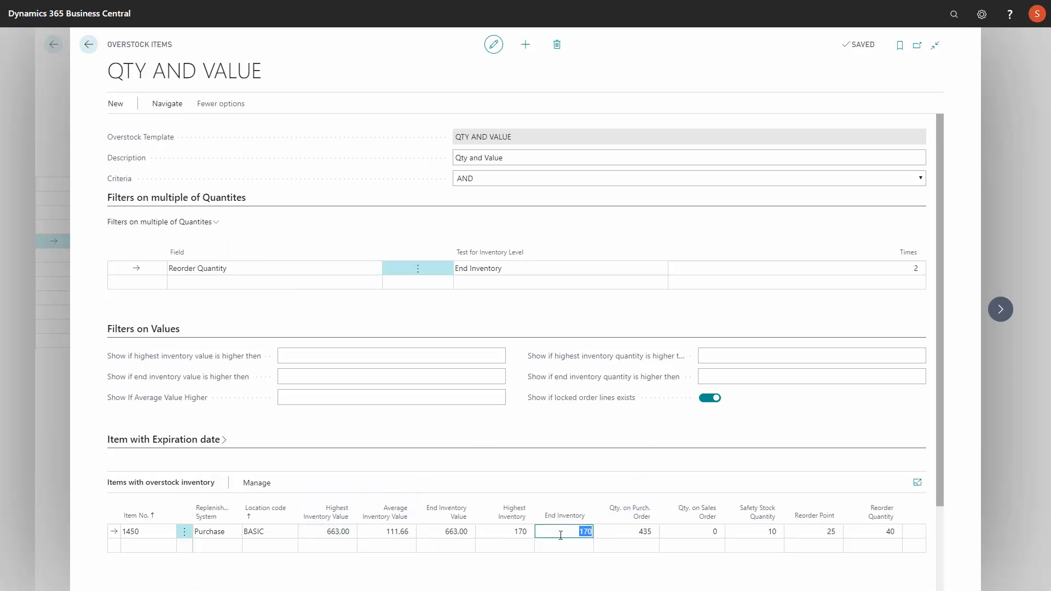
left_click(822, 532)
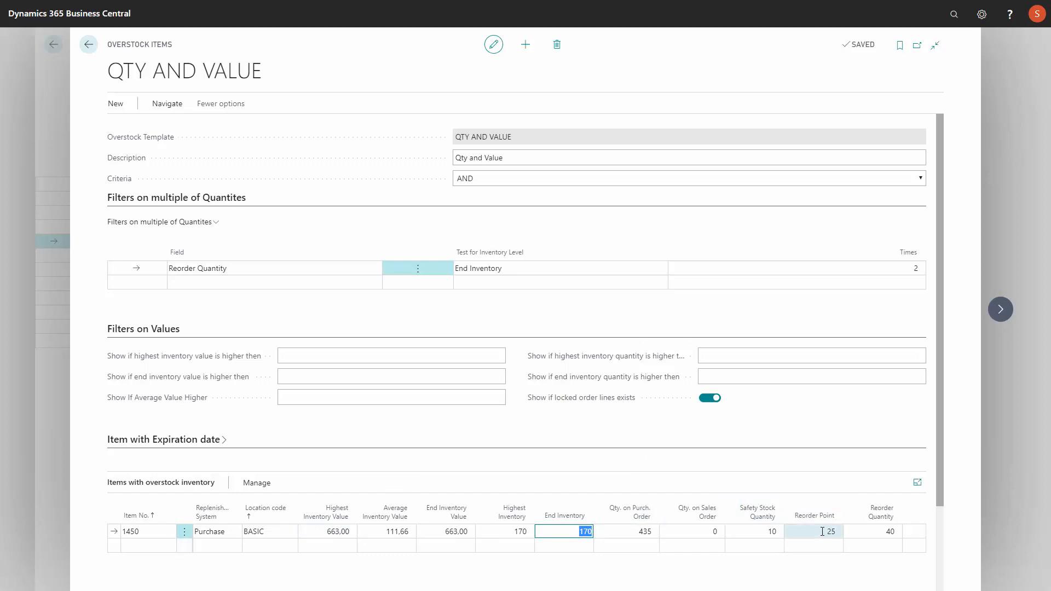
left_click(876, 528)
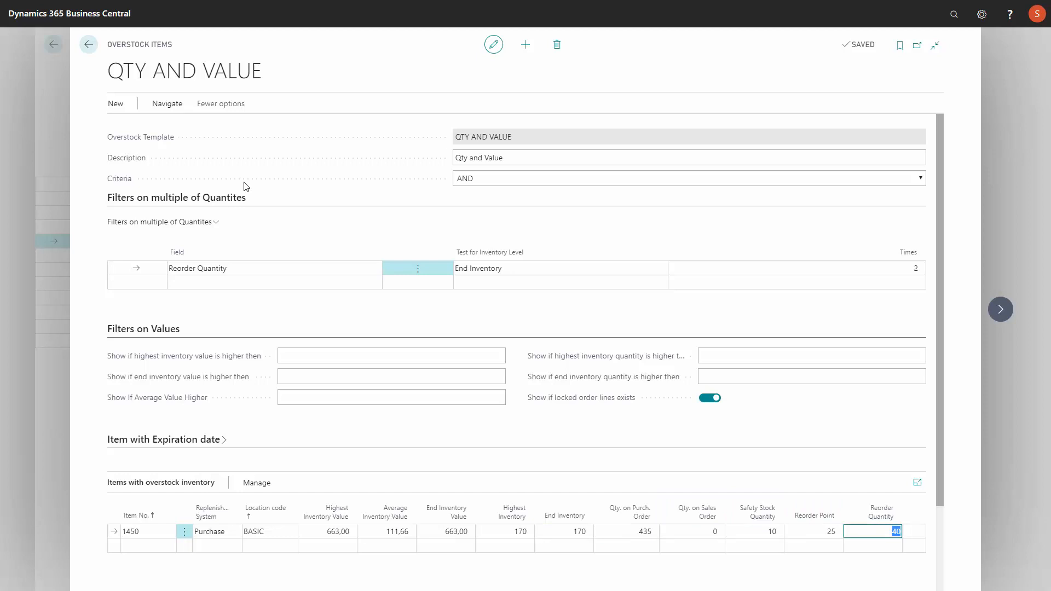
Step: Recalculate the overstock items with Include Planning Lines turned on for all planning lines
left_click(167, 104)
left_click(152, 125)
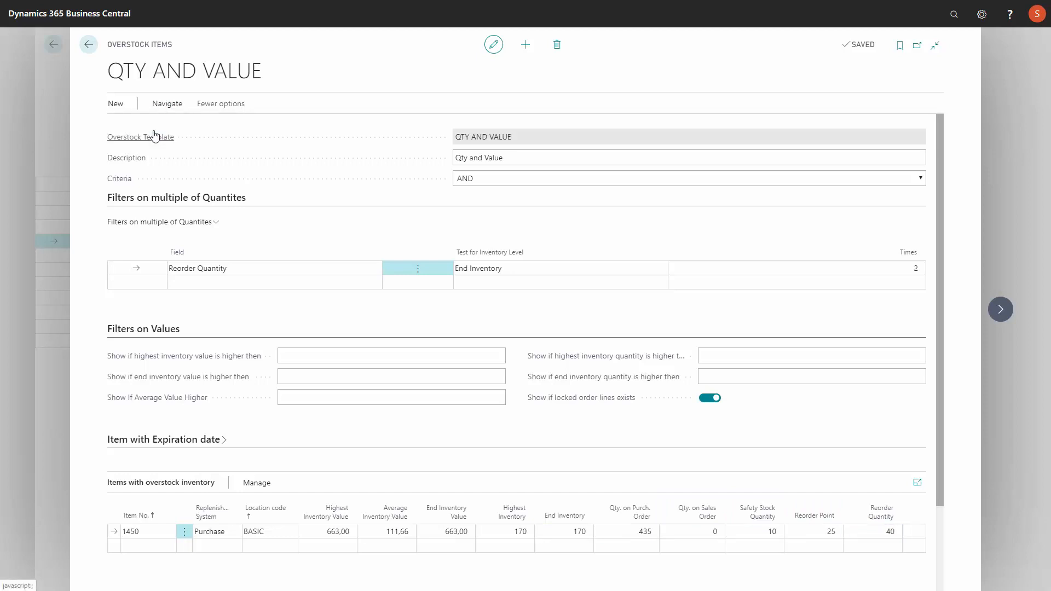
scroll(657, 478, "down", 3)
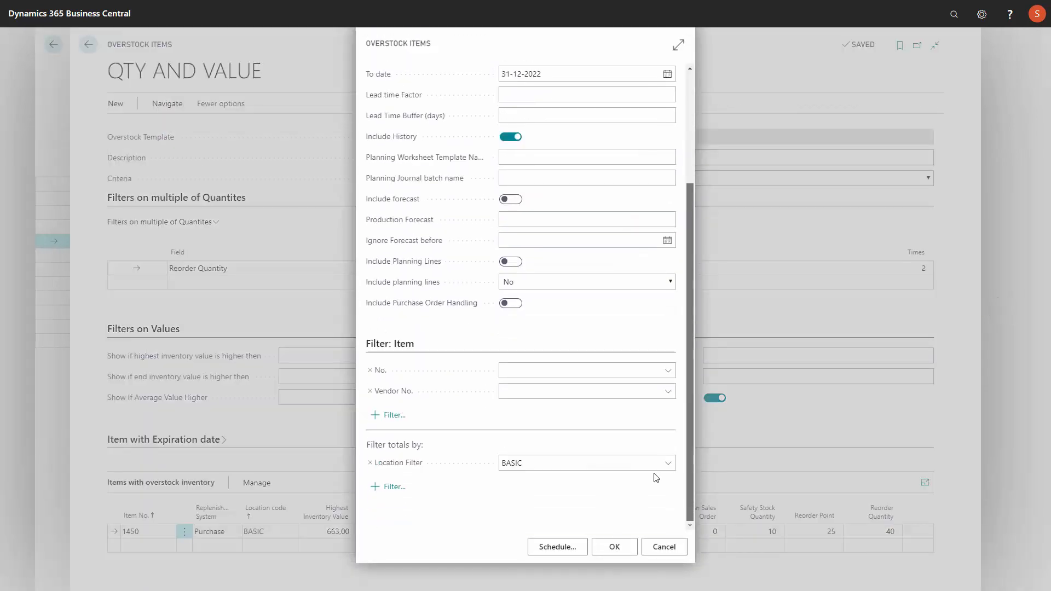
left_click(510, 174)
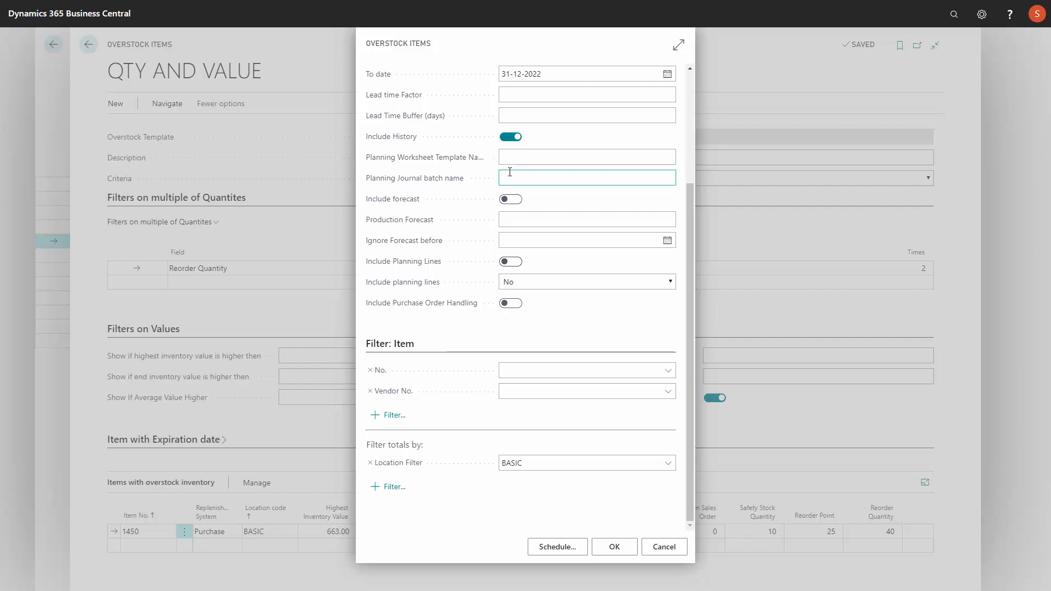
left_click(511, 261)
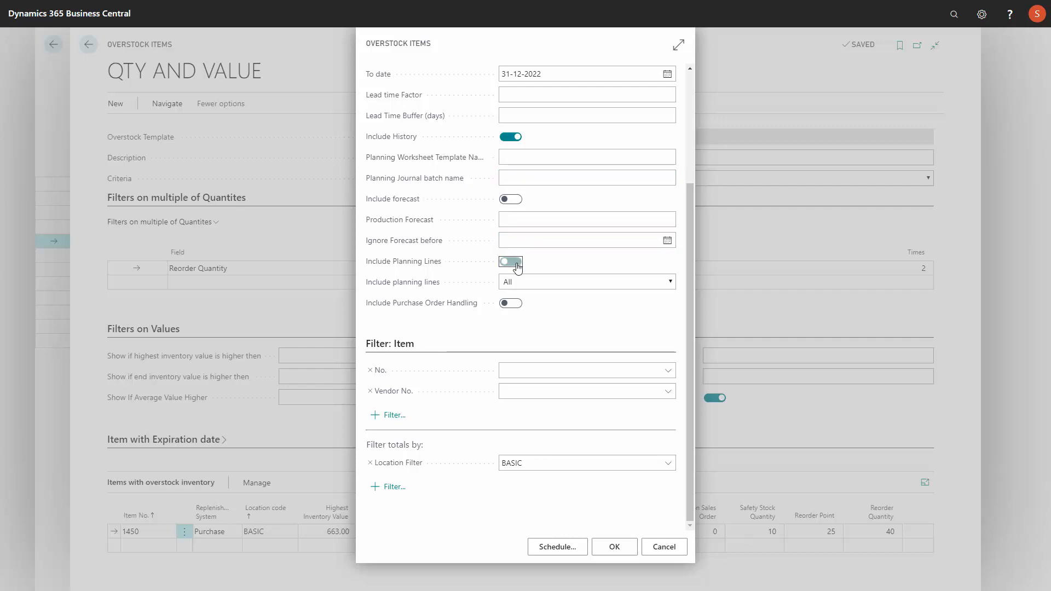
left_click(620, 546)
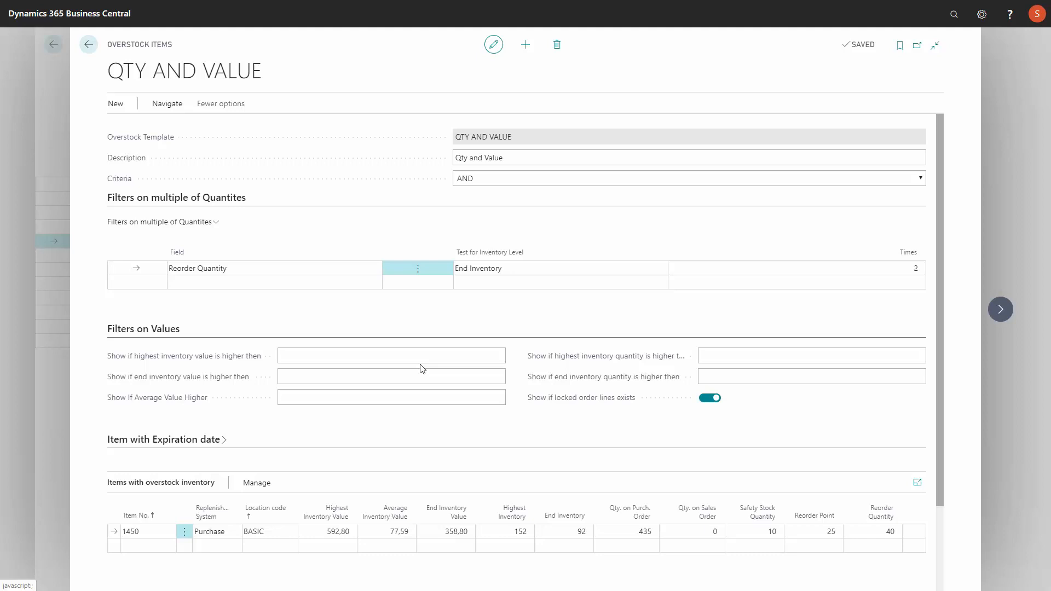
Step: Check the recalculated end inventory of item 1450 against its reorder point and reorder quantity
left_click(575, 532)
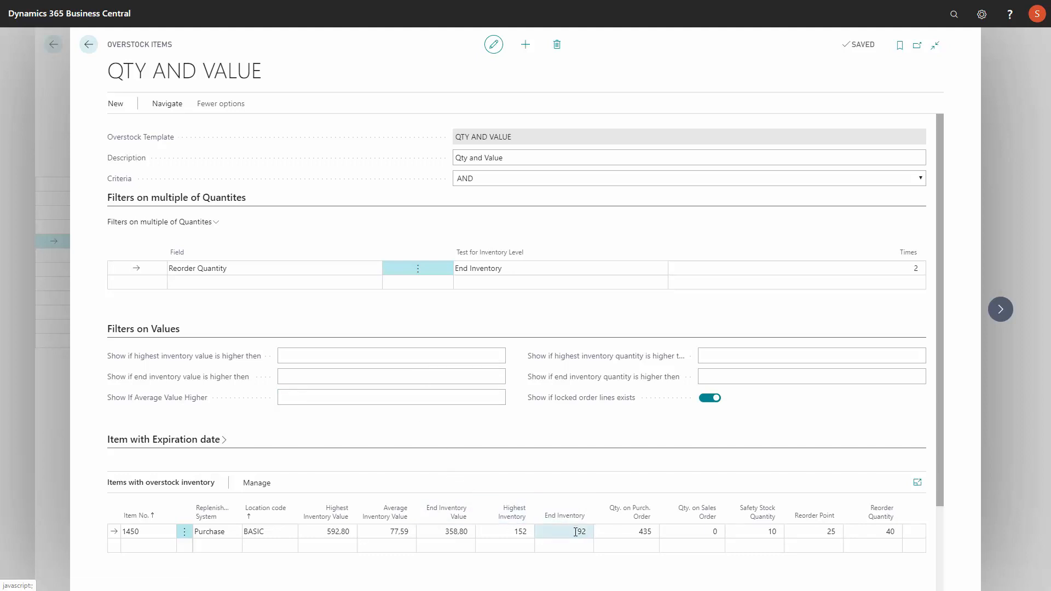
left_click(824, 532)
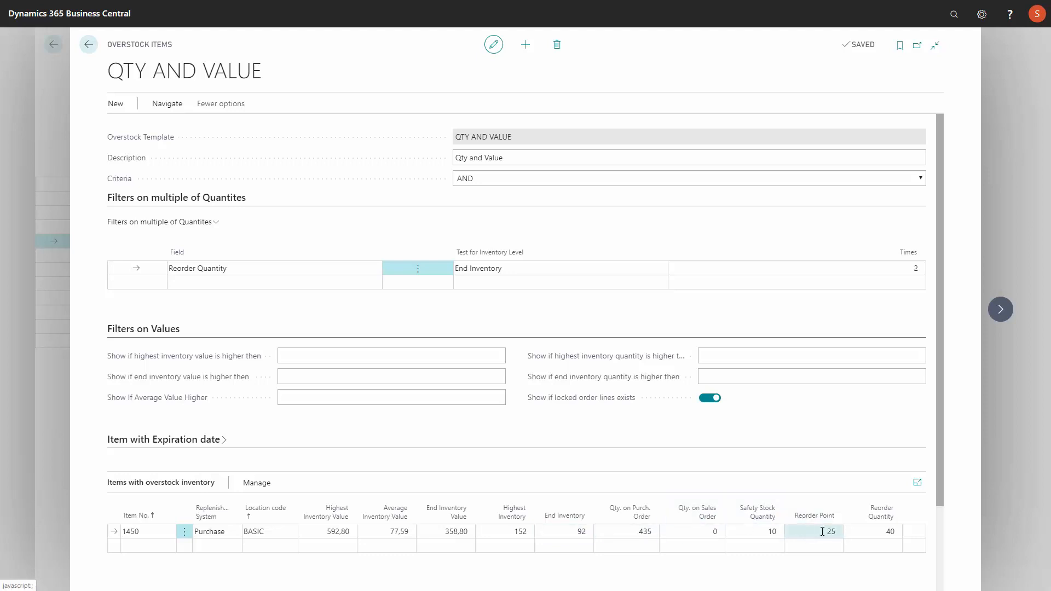
left_click(876, 532)
Step: View the graphical inventory profile of item 1450 with all planning lines included, and inspect the October 2022 stock increase before closing it
left_click(364, 532)
left_click(341, 533)
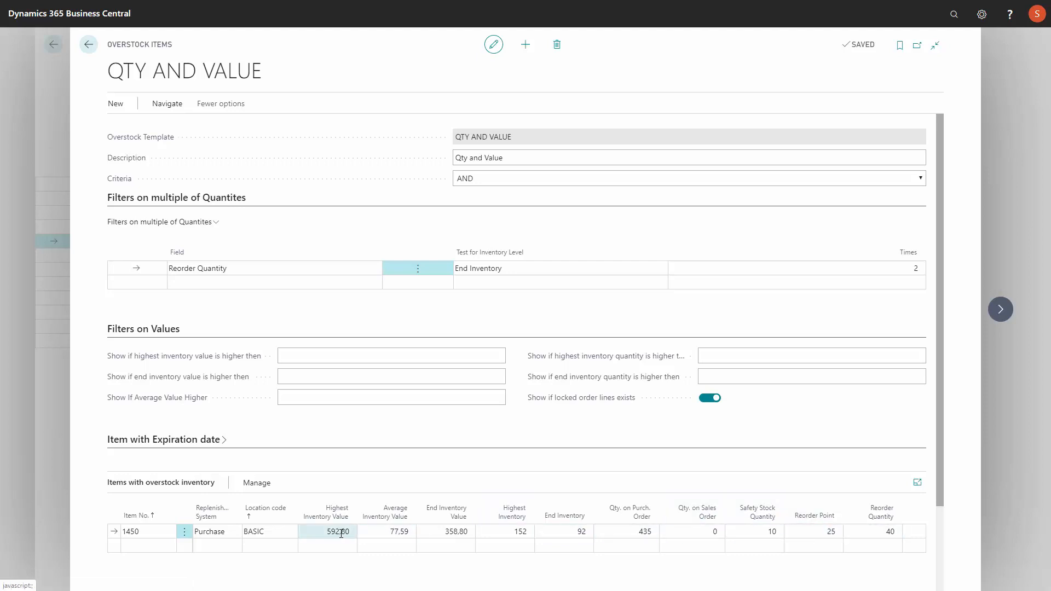
left_click(342, 534)
left_click(342, 534)
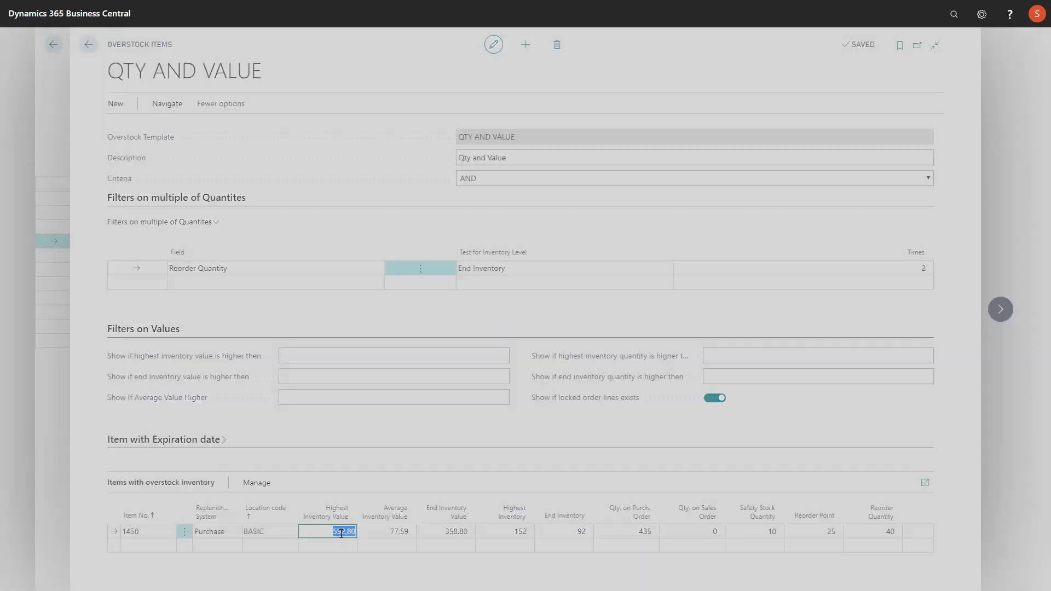
scroll(688, 268, "down", 2)
scroll(680, 379, "down", 4)
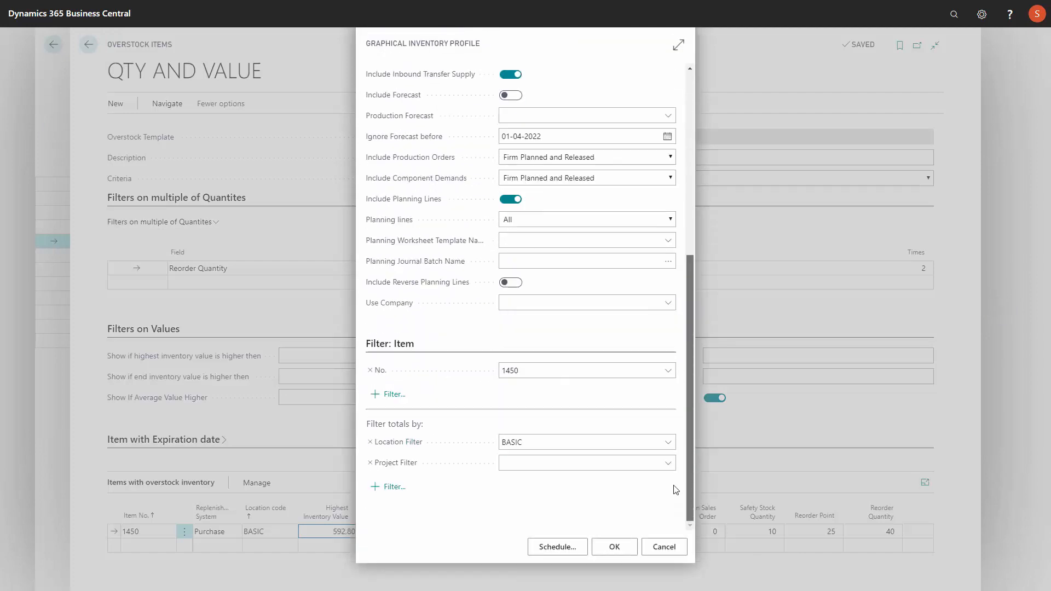
left_click(513, 300)
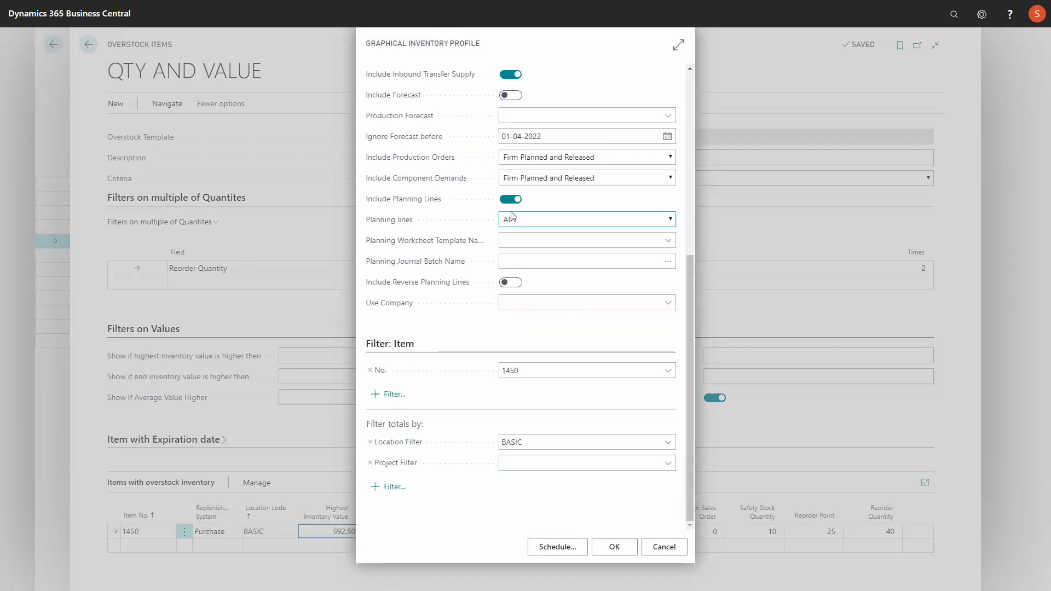
left_click(614, 546)
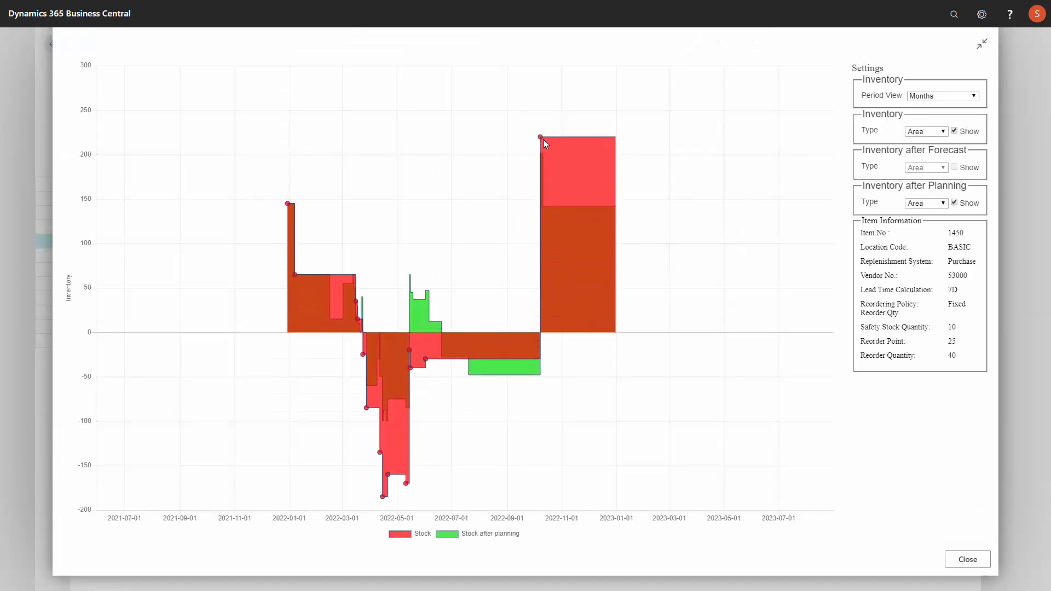
mouse_move(541, 139)
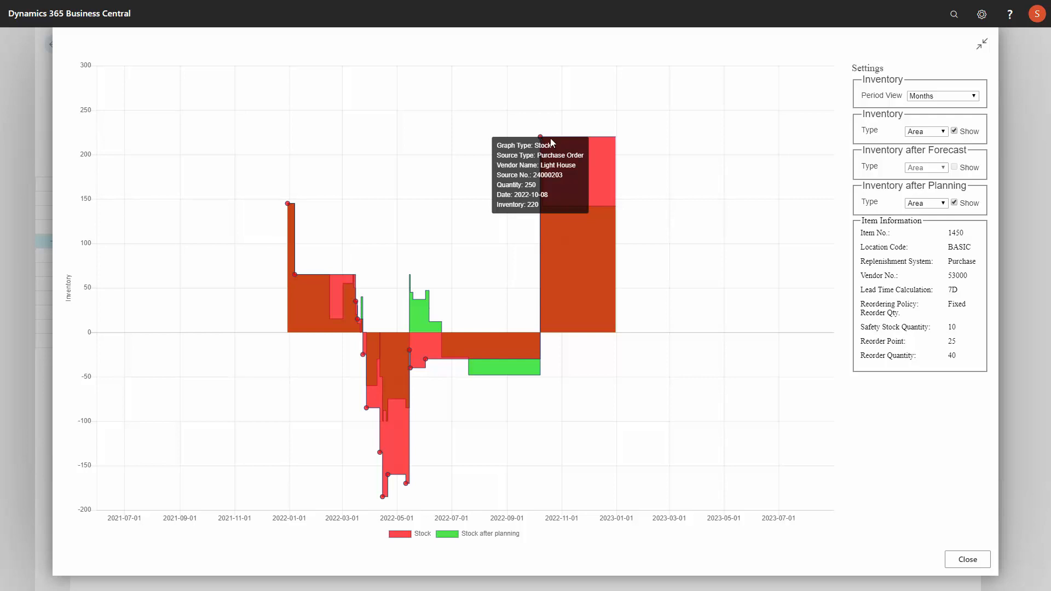
left_click(965, 559)
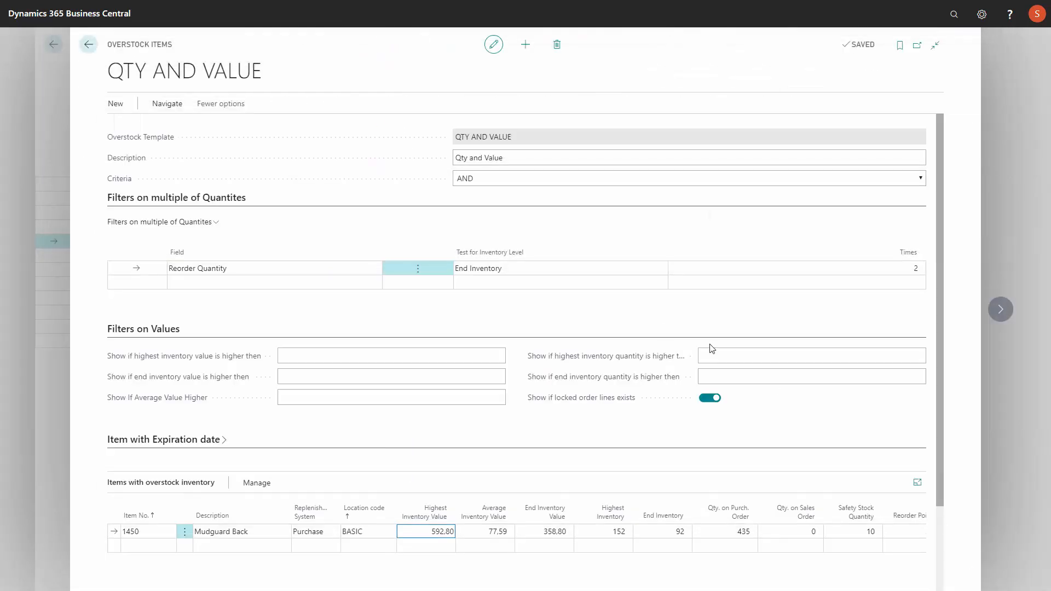
Step: Search for "plan work" and open the Planning Worksheets page
left_click(954, 15)
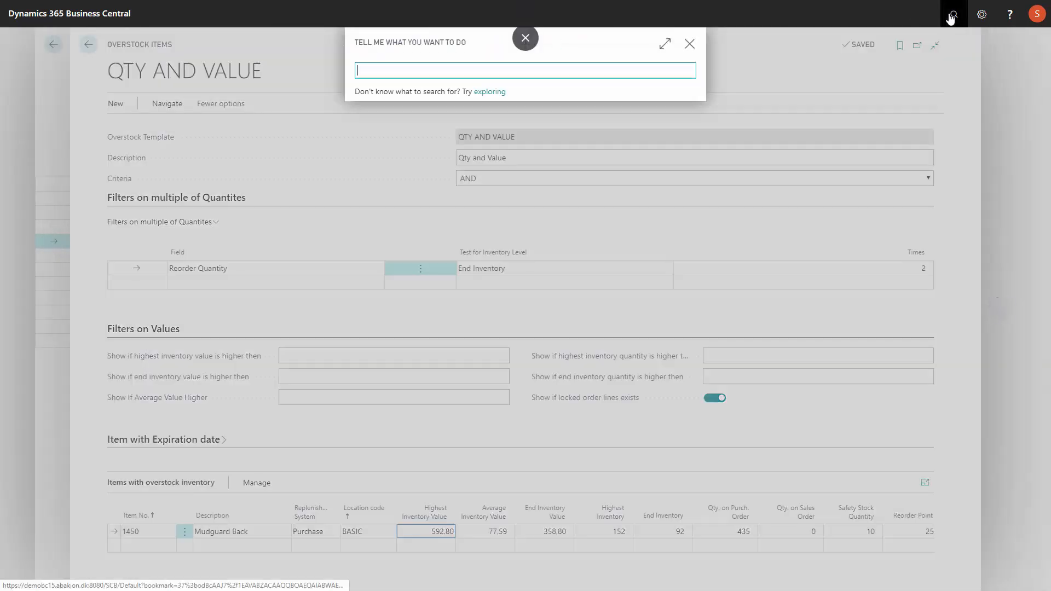
type("plan work")
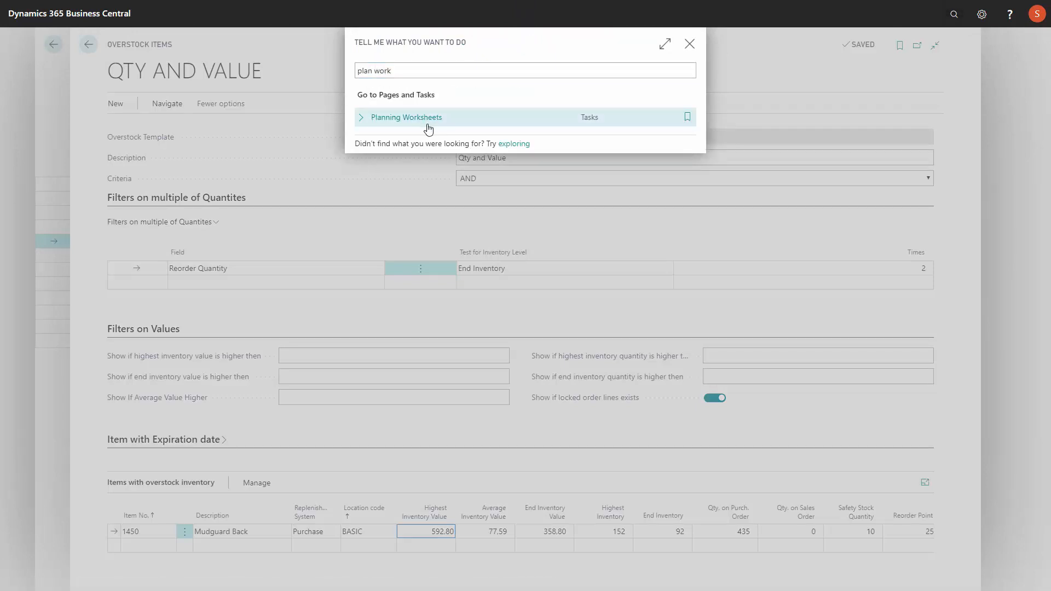
left_click(429, 129)
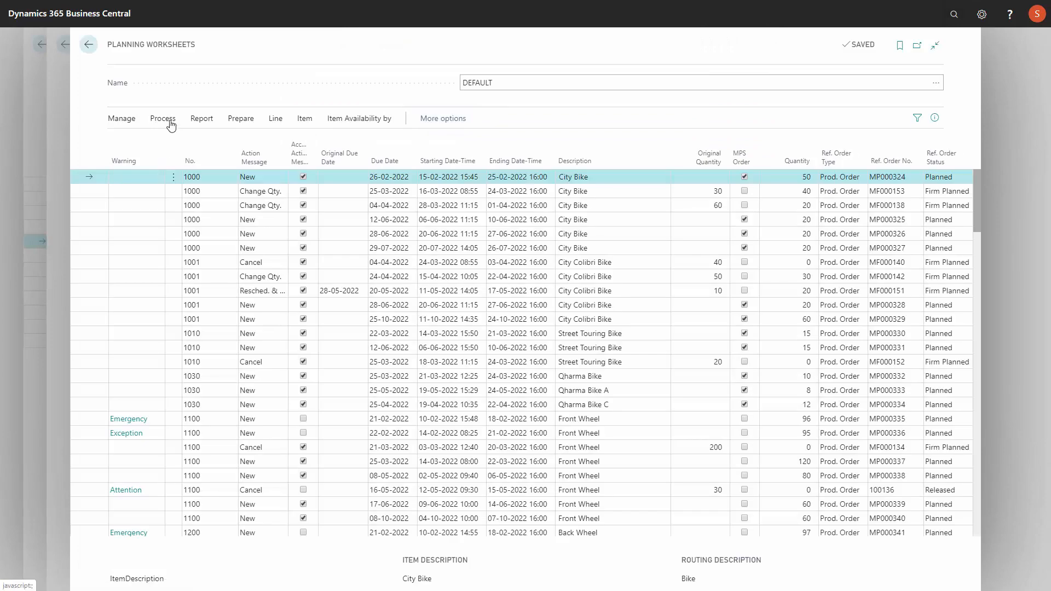
Step: Calculate a regenerative plan for item 1450 at location BASIC using the last used options and filters
left_click(236, 122)
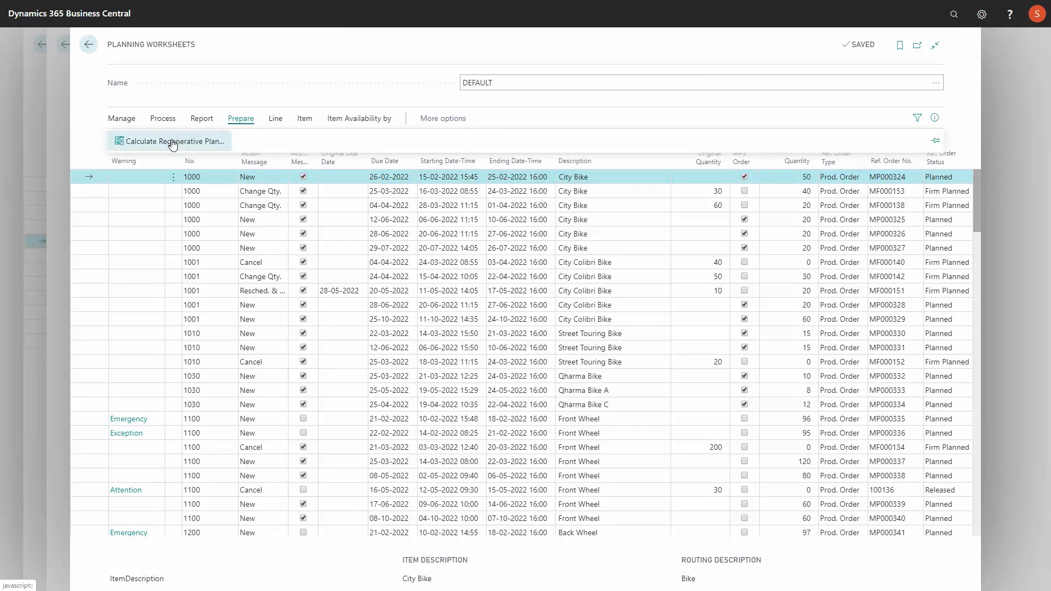
left_click(173, 141)
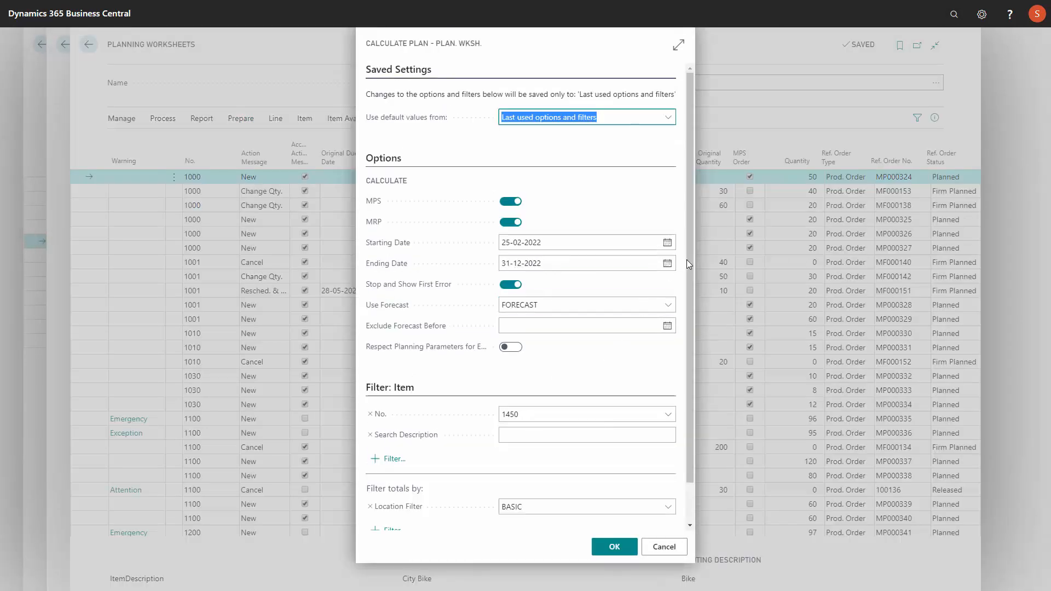
scroll(687, 323, "down", 2)
left_click(527, 370)
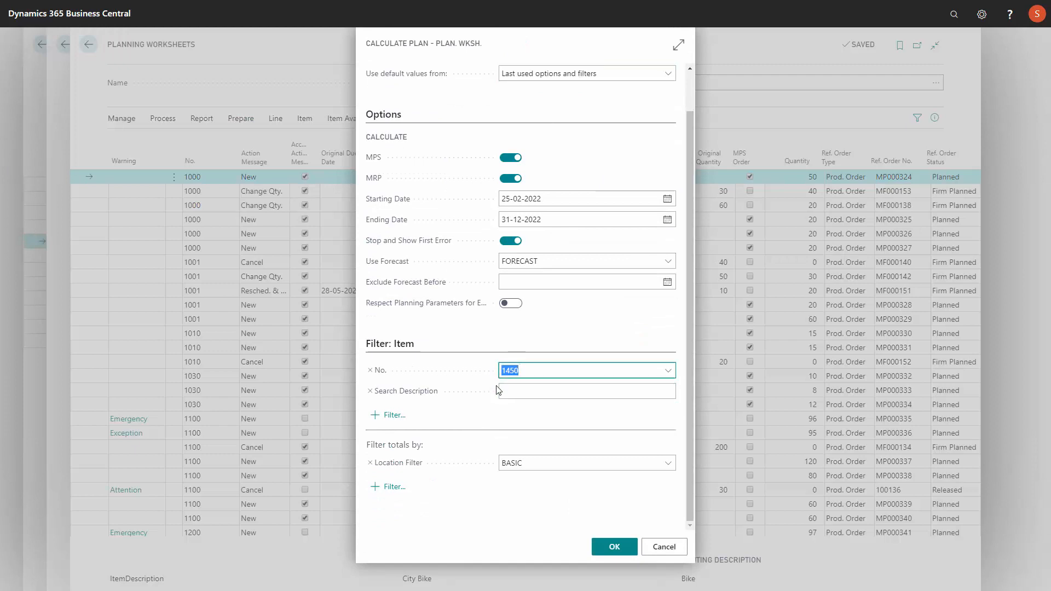
left_click(609, 549)
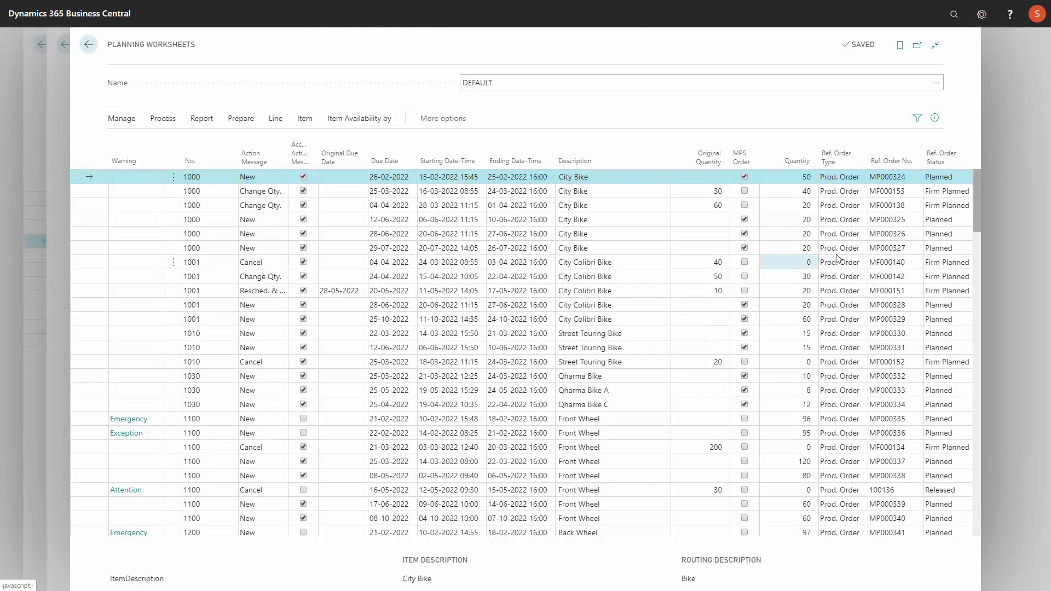
Step: Select all planning lines for item 1450 Mudguard Back at the end of the worksheet
left_click(189, 348)
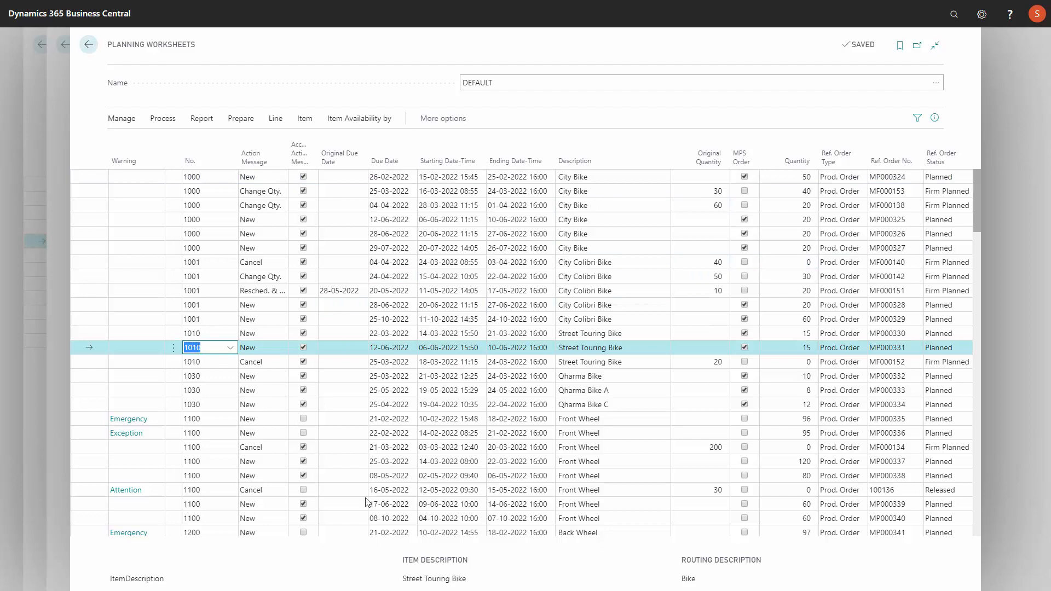
key("ctrl+End")
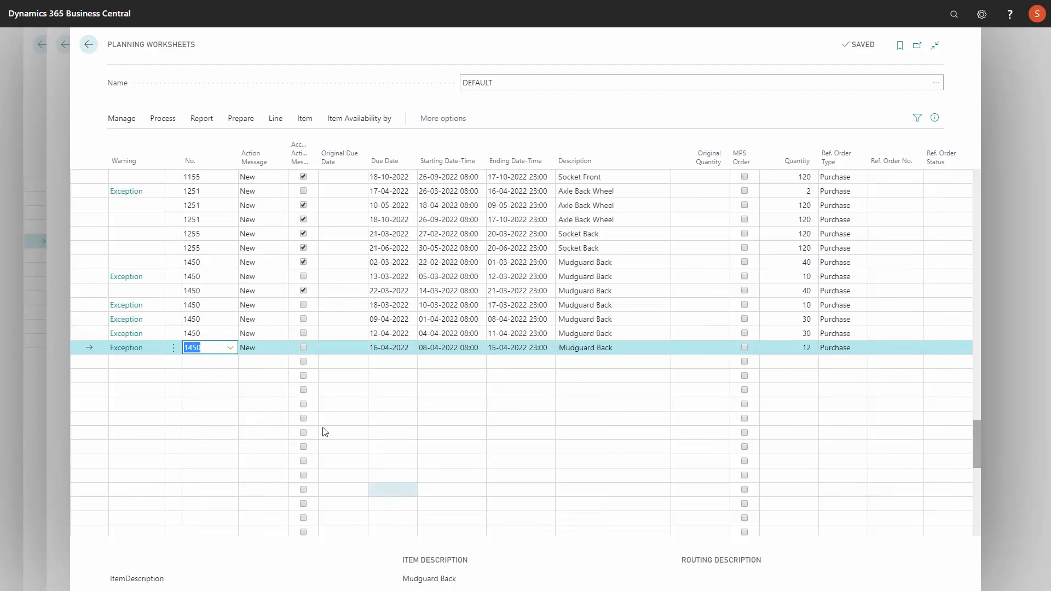
left_click(198, 264, "shift")
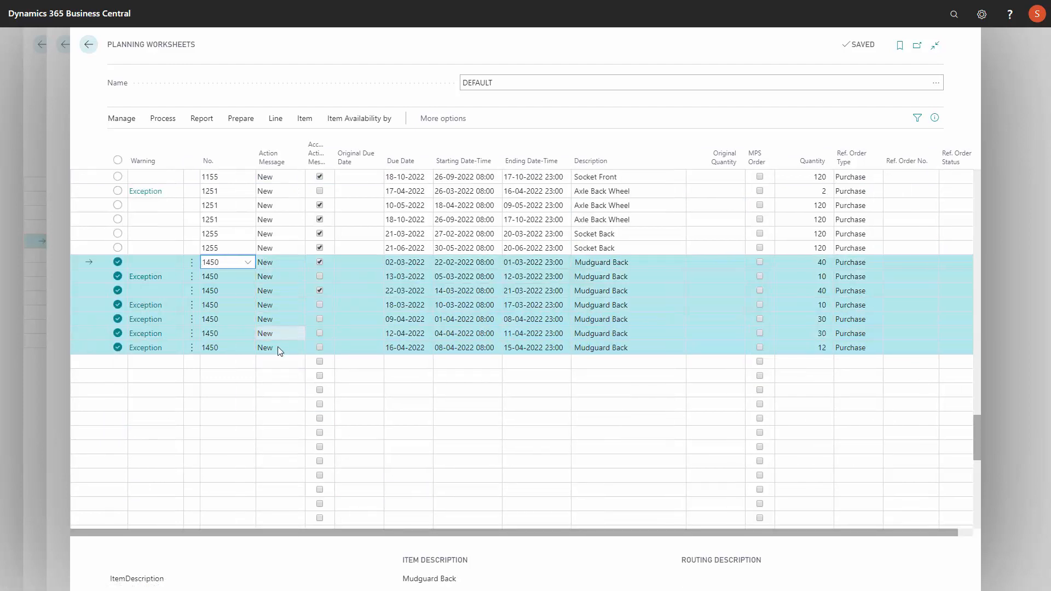
Step: Examine the suggested quantities on the planning lines for item 1450 Mudguard Back
left_click(806, 264)
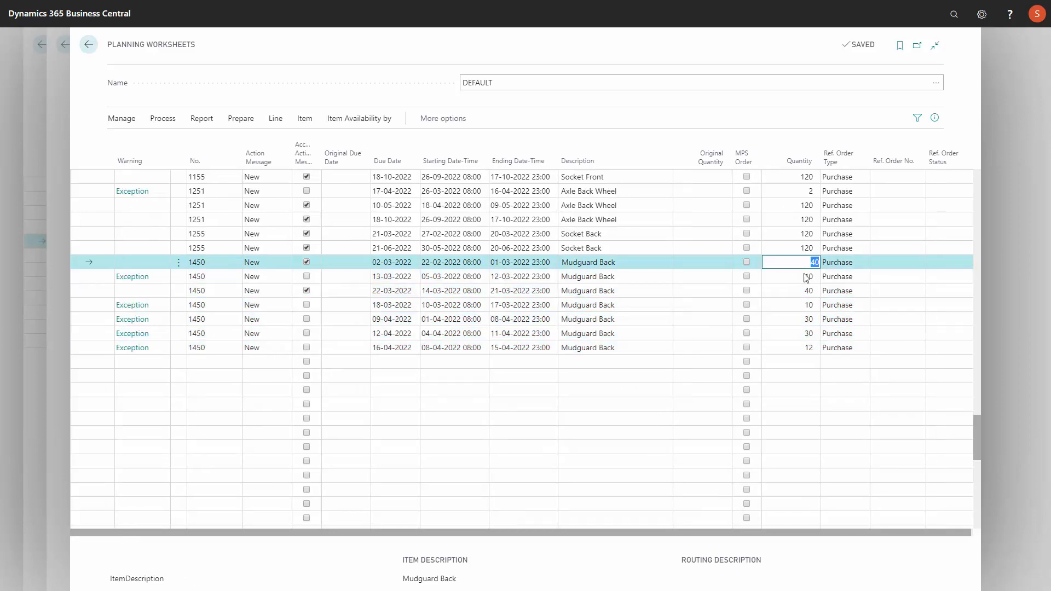
left_click(807, 277)
left_click_drag(794, 317, 793, 326)
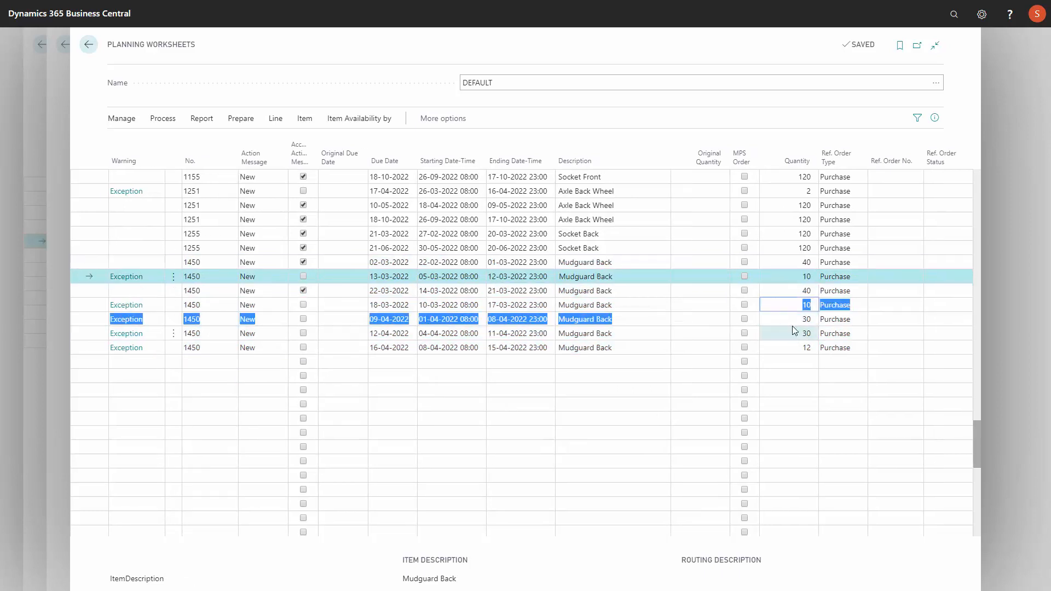
Step: View the graphical inventory profile for the 13-03-2022 planning line of item 1450 using the last used options, and inspect the October 2022 stock increase before closing it
left_click(787, 279)
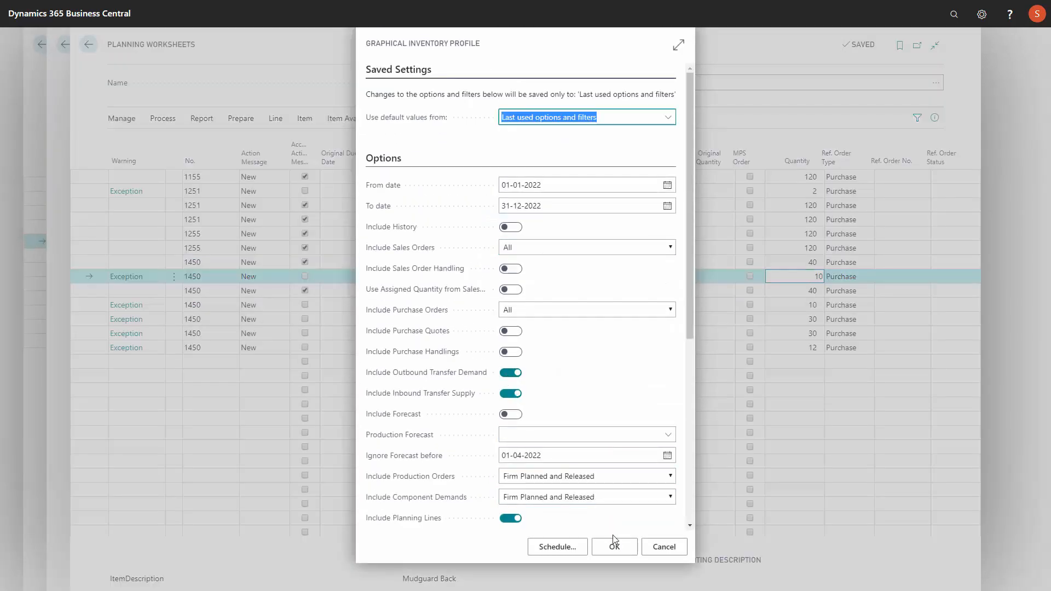
left_click(614, 547)
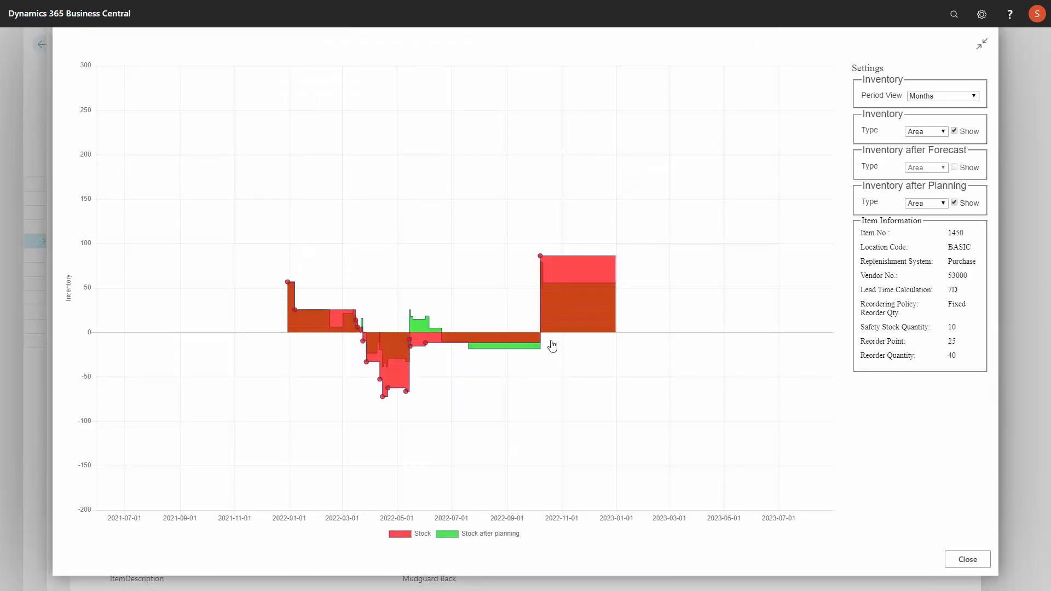
mouse_move(541, 137)
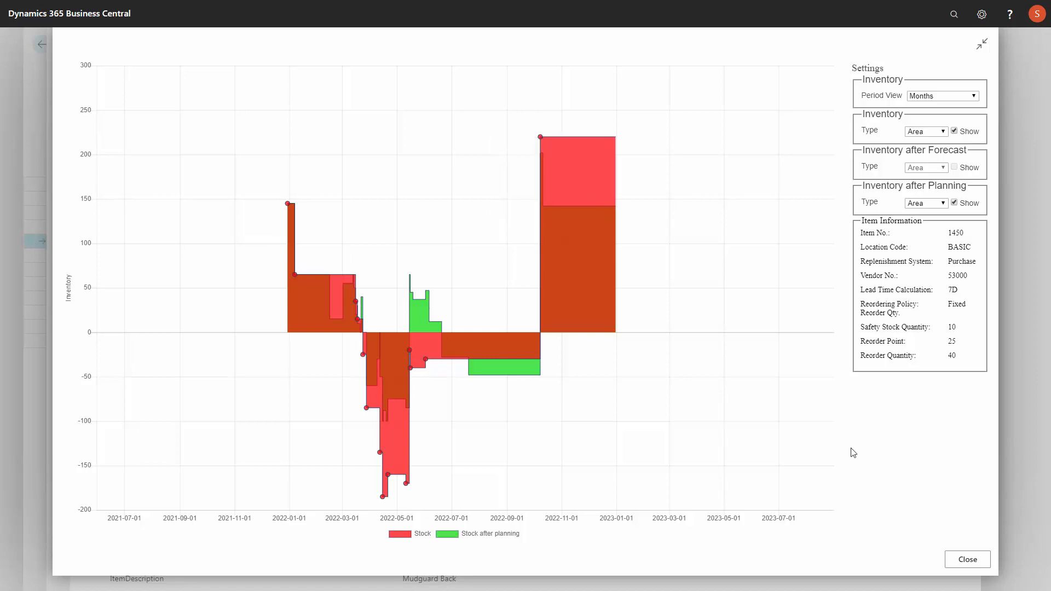
left_click(977, 559)
Step: Search for "pur order" and open the Purchase Orders list
left_click(954, 16)
type("pru")
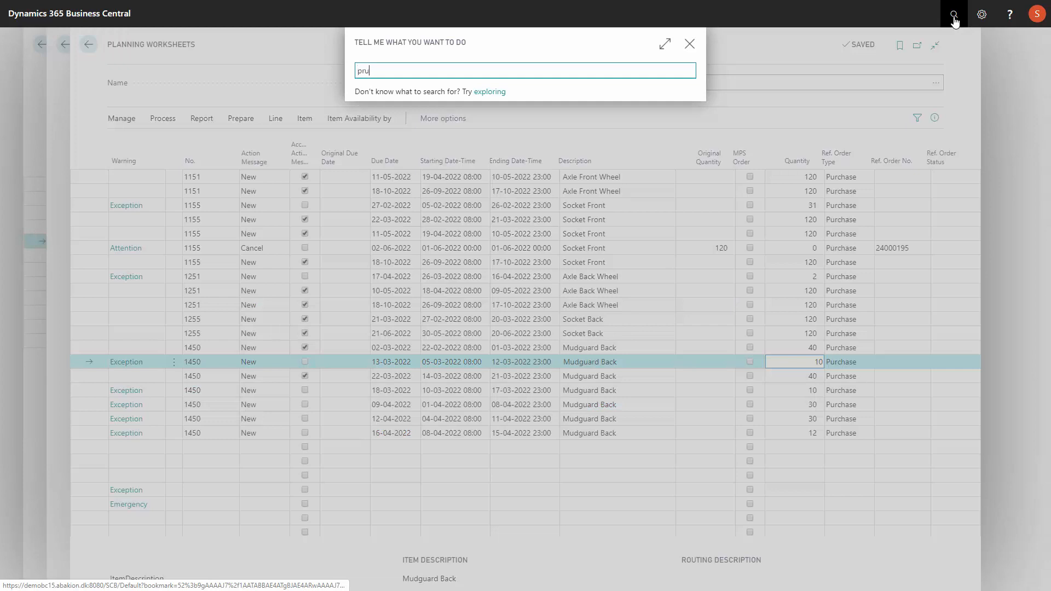
key("BackSpace")
key("BackSpace")
type("ur hc")
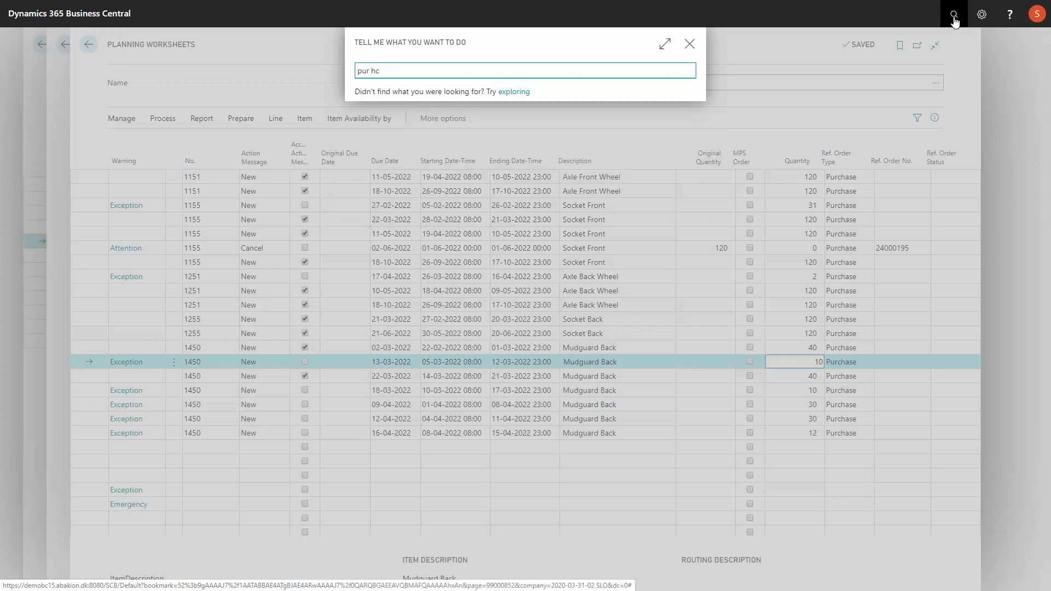
key("BackSpace")
key("BackSpace")
type("order")
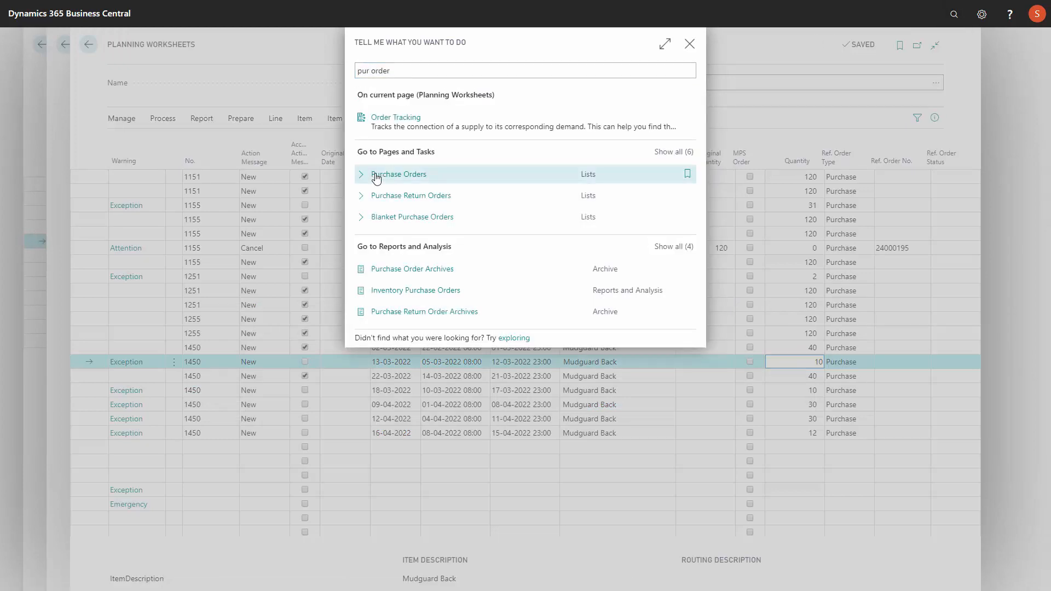
key("Return")
Step: Open the Light House purchase order dated 06-04-2020 and examine the quantities and expected receipt dates on its item 1450 lines
left_click(124, 519)
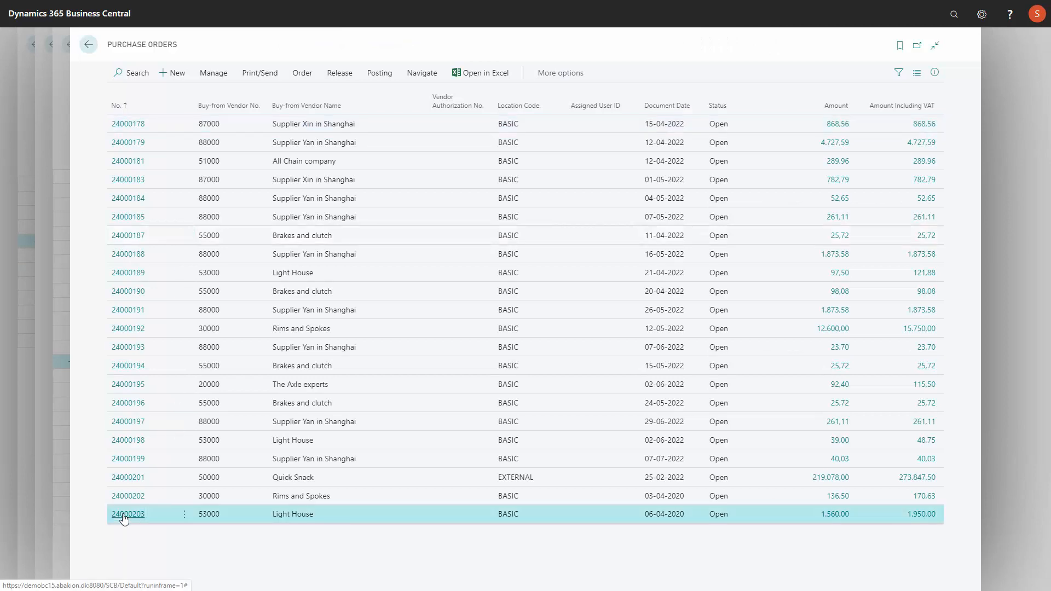
left_click(124, 519)
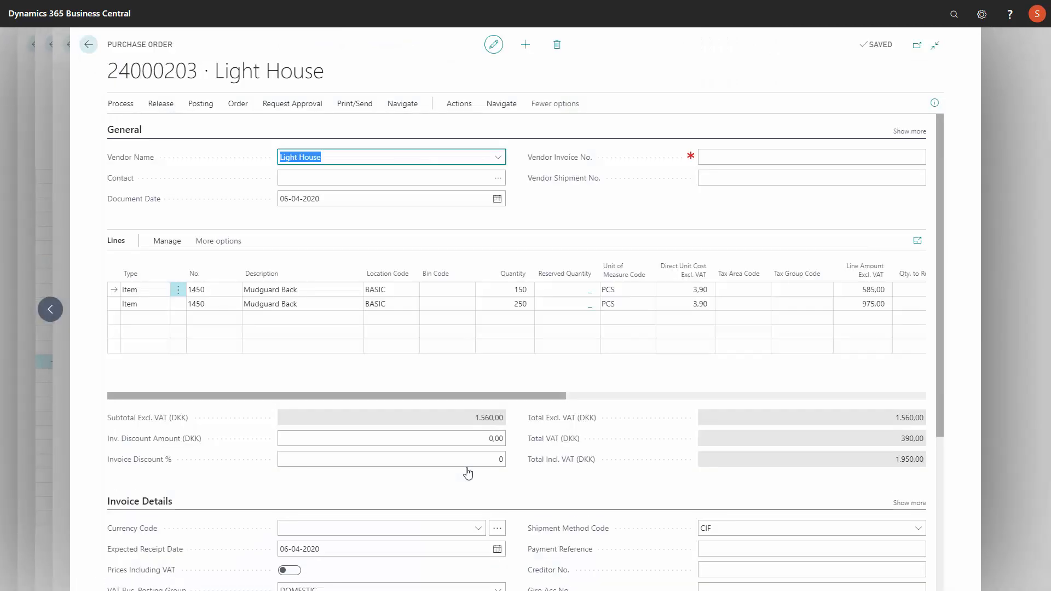
left_click(509, 292)
key("Down")
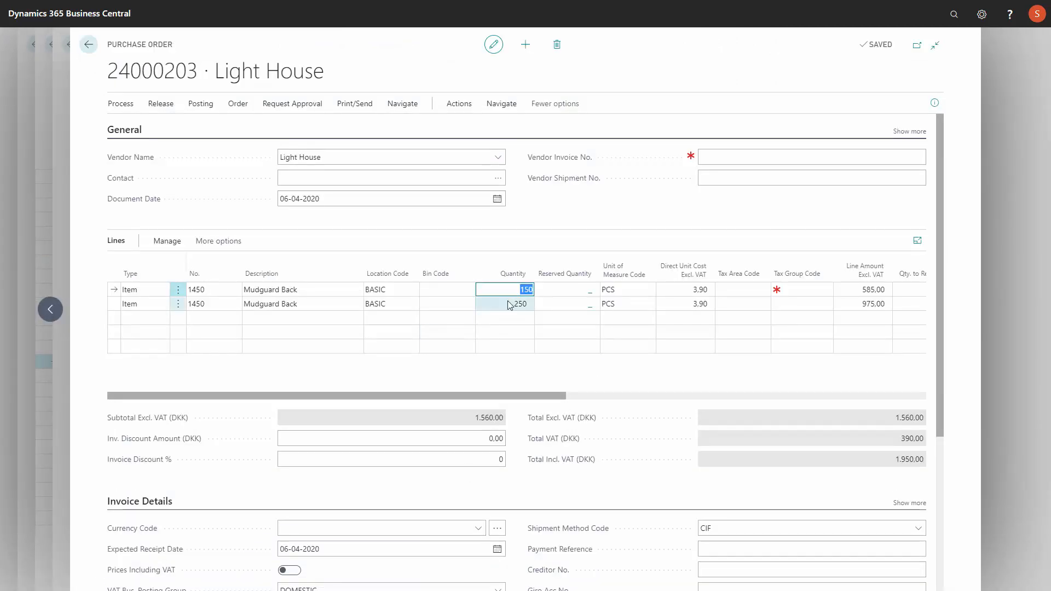
left_click(508, 293)
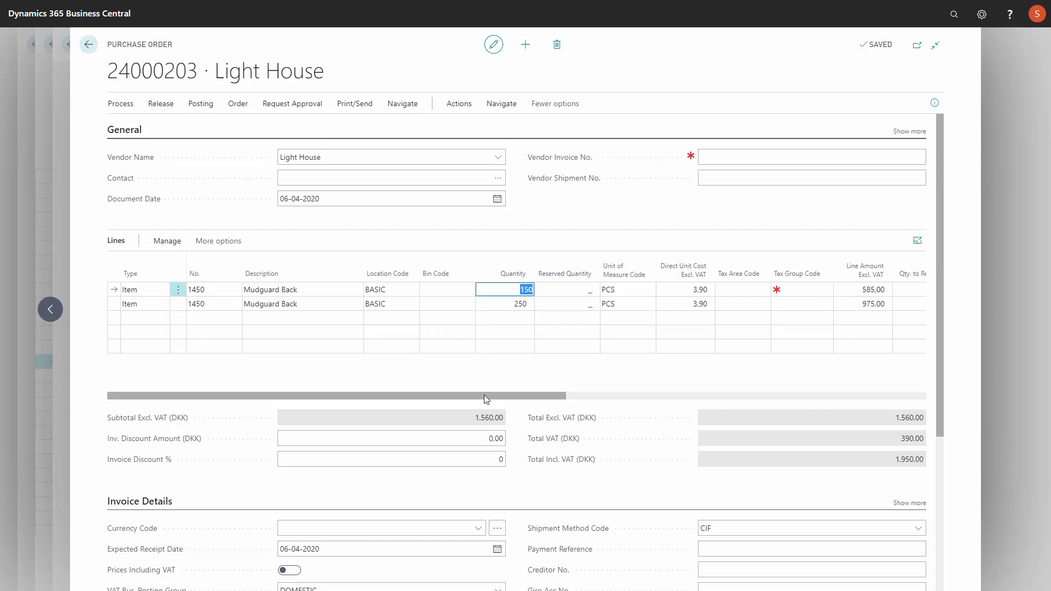
left_click_drag(487, 399, 899, 421)
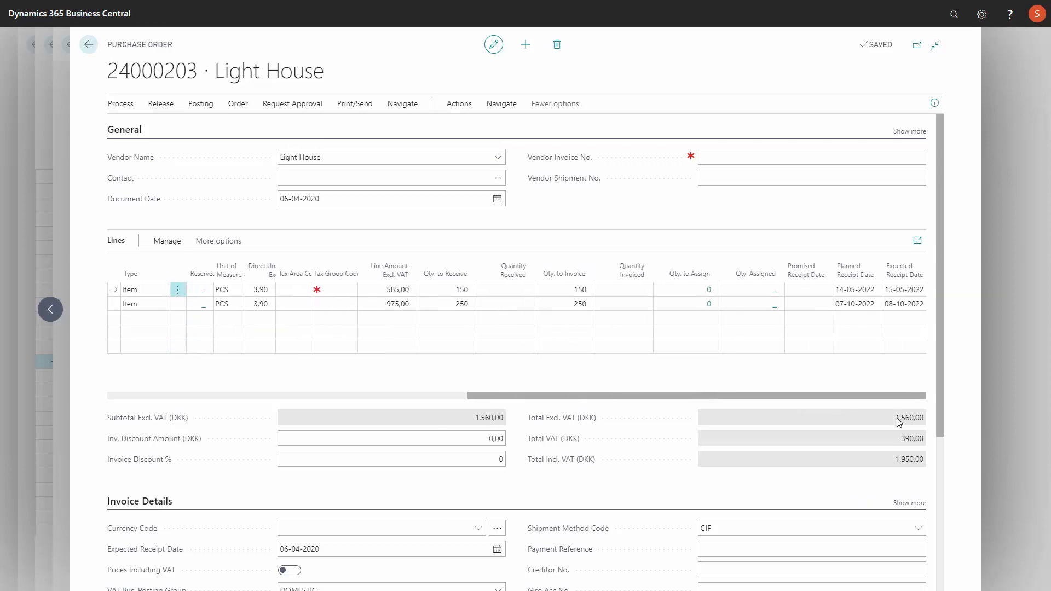
left_click(742, 290)
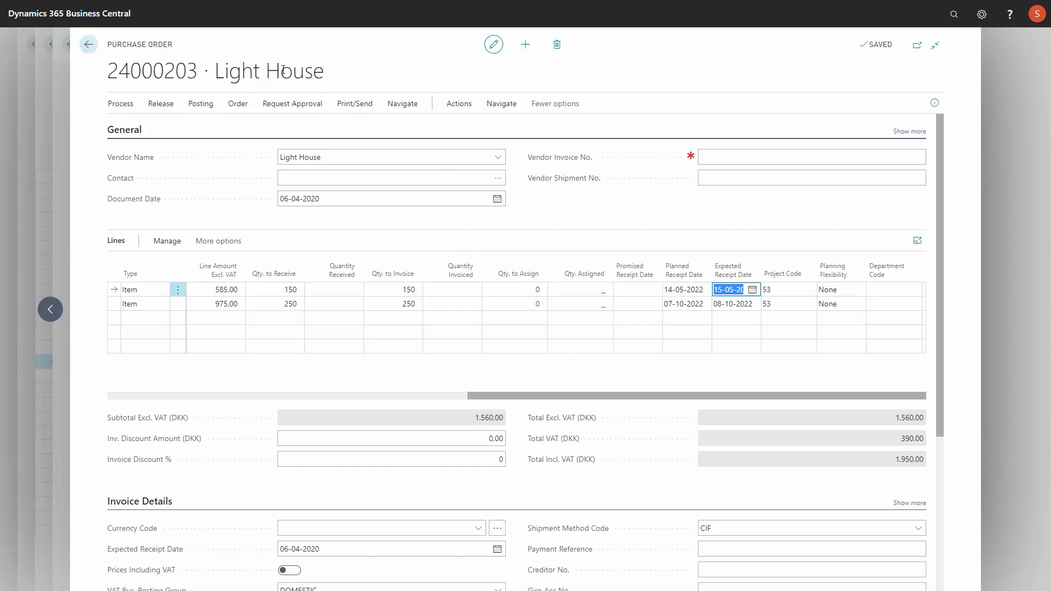
Step: Return to the QTY AND VALUE overstock template and open the Find Overstock Items options to check the planning-line settings and filters
left_click(89, 47)
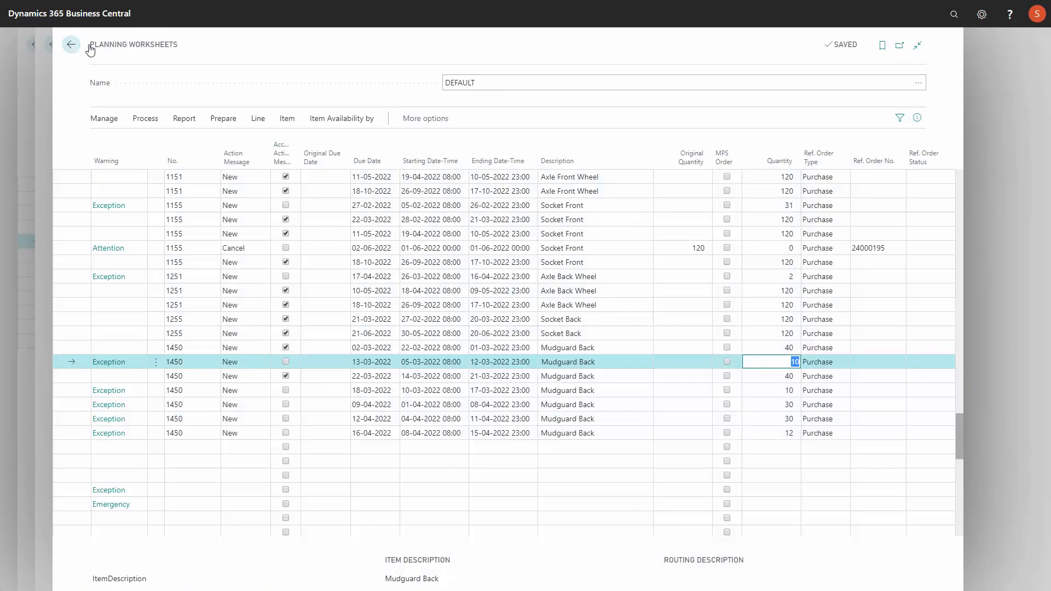
left_click(89, 46)
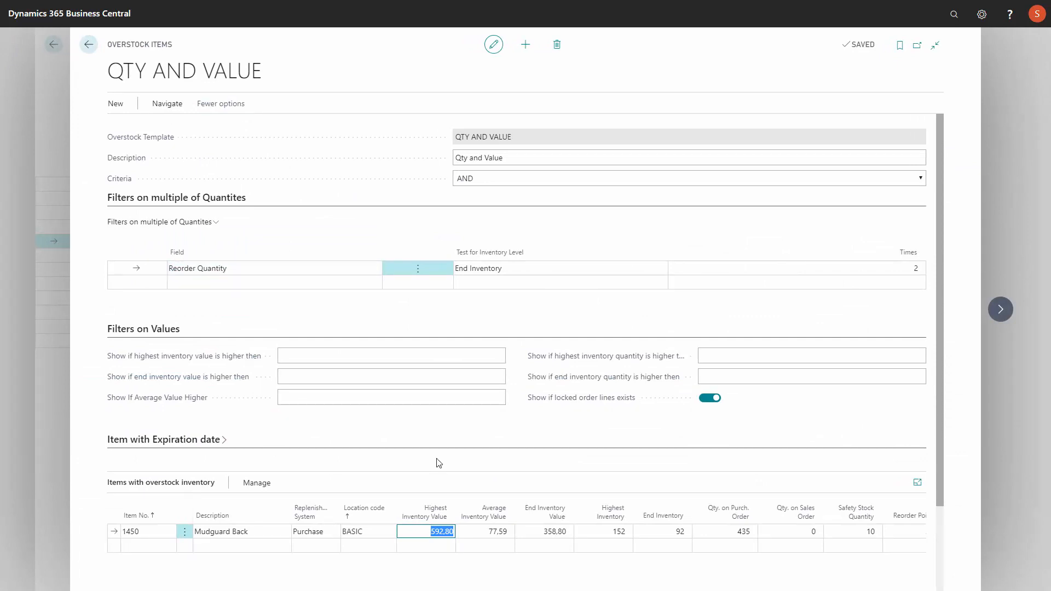
left_click(157, 112)
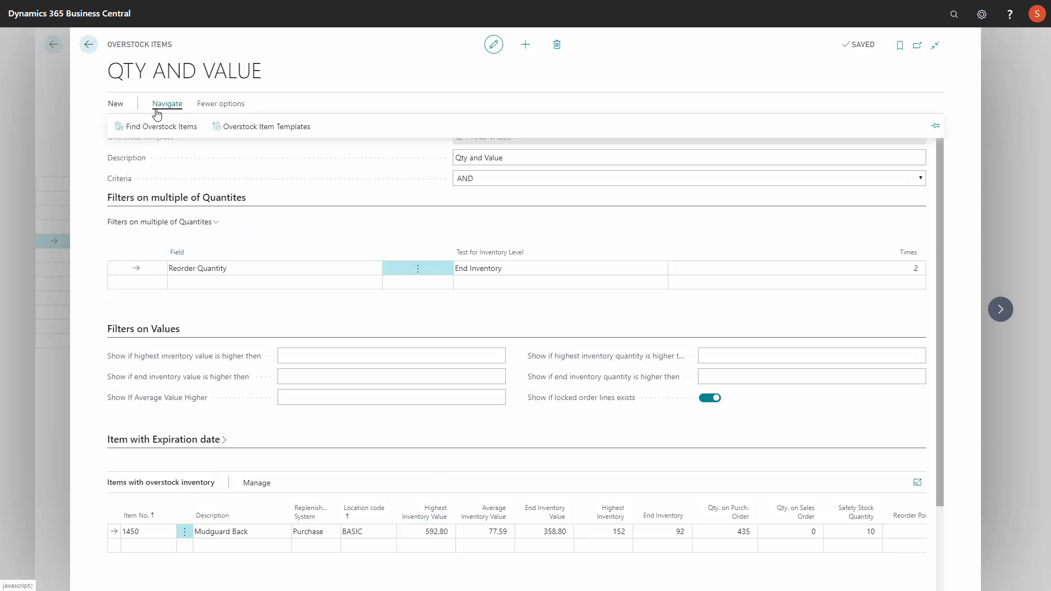
left_click(147, 127)
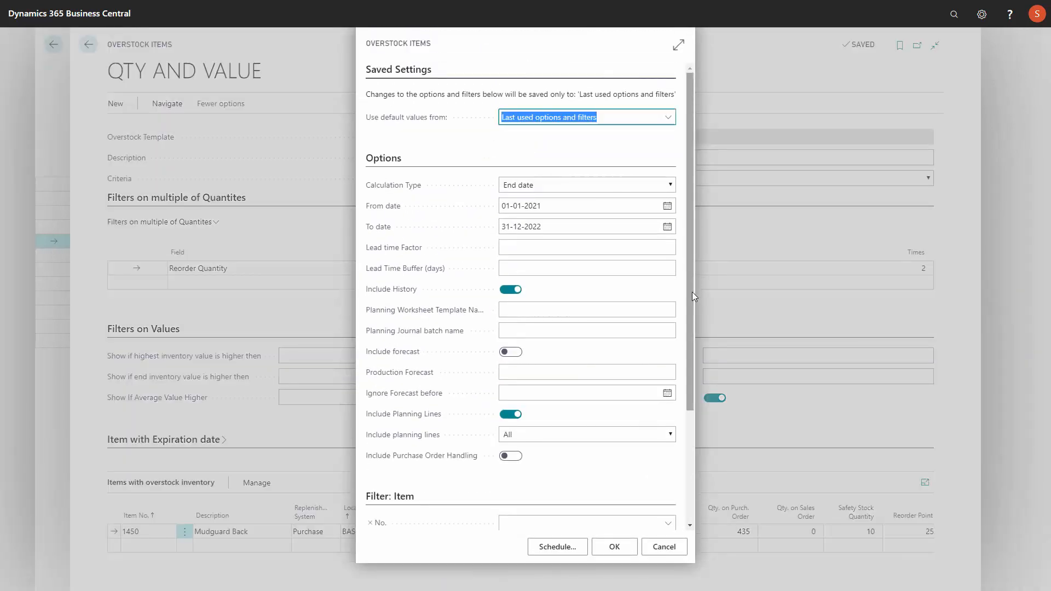
left_click_drag(692, 291, 715, 462)
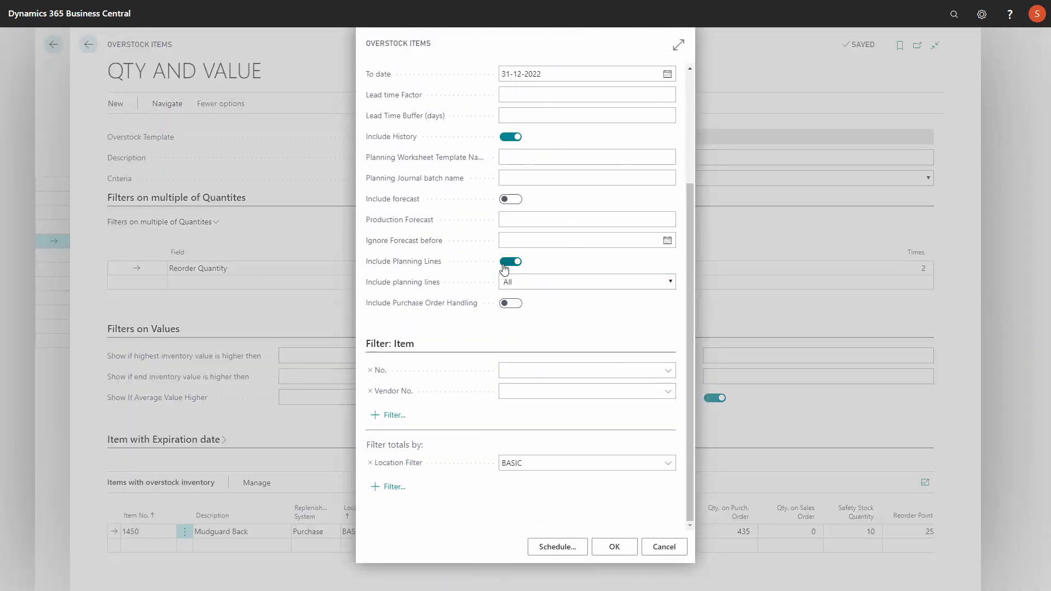